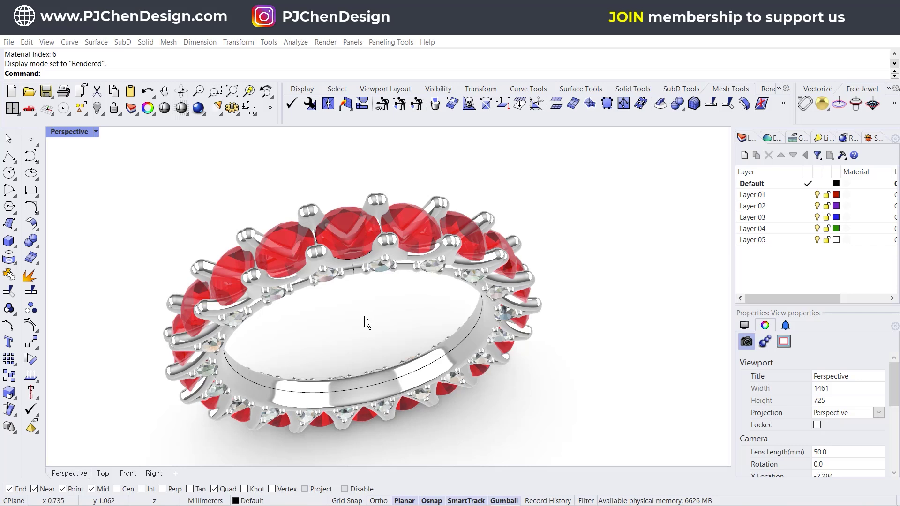
Step: Orbit and zoom into the rendered ring, selecting then deselecting the 20 grouped rubies
right_click_drag(365, 319, 345, 318)
scroll(337, 219, "up", 5)
left_click(350, 188)
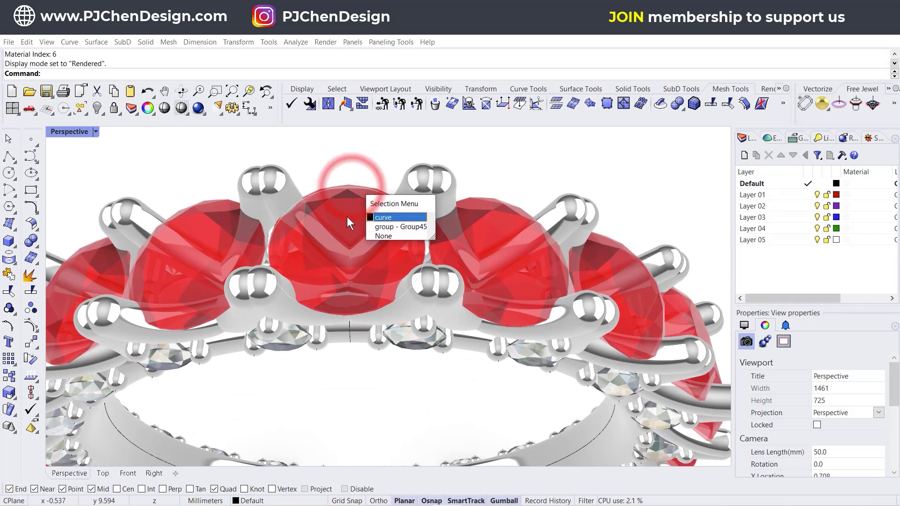
left_click(370, 217)
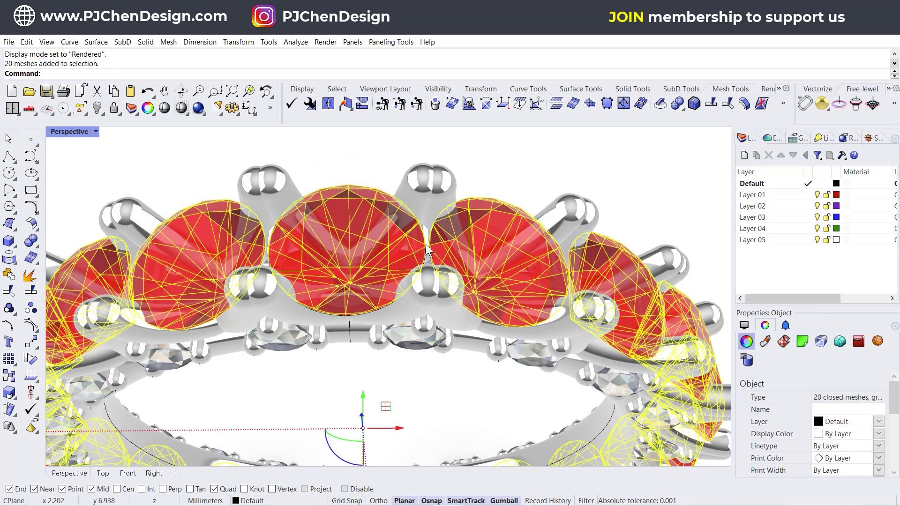
scroll(426, 251, "up", 3)
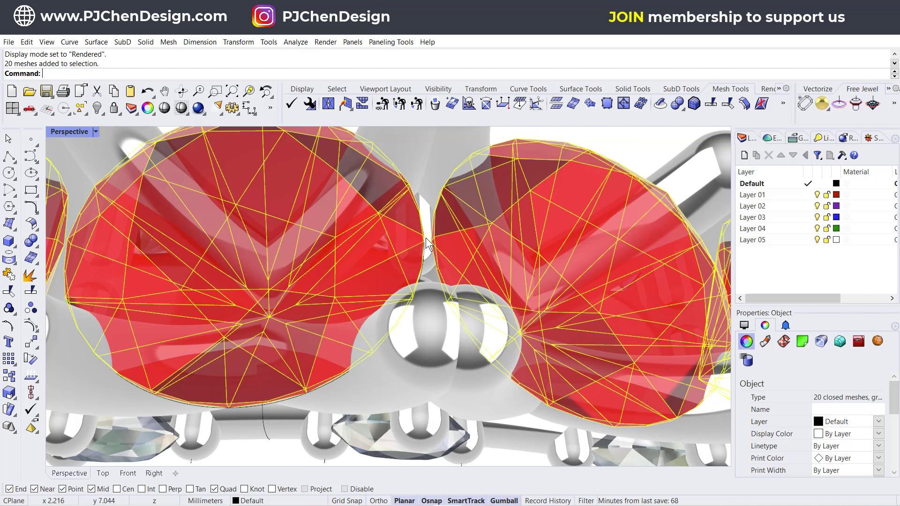
scroll(426, 238, "down", 3)
left_click(492, 162)
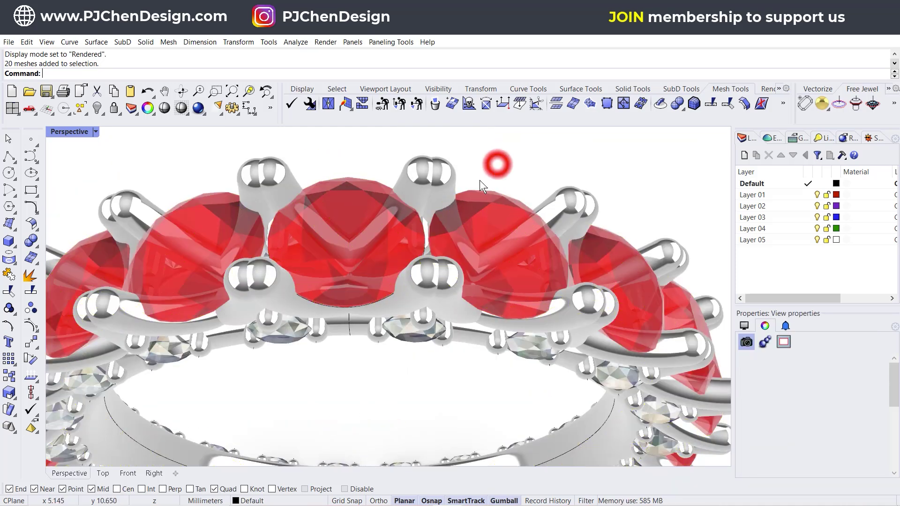
Step: Orbit around the ring, zoom out, then pan the top view of the single round gem
right_click_drag(454, 246, 413, 196)
scroll(417, 199, "up", 5)
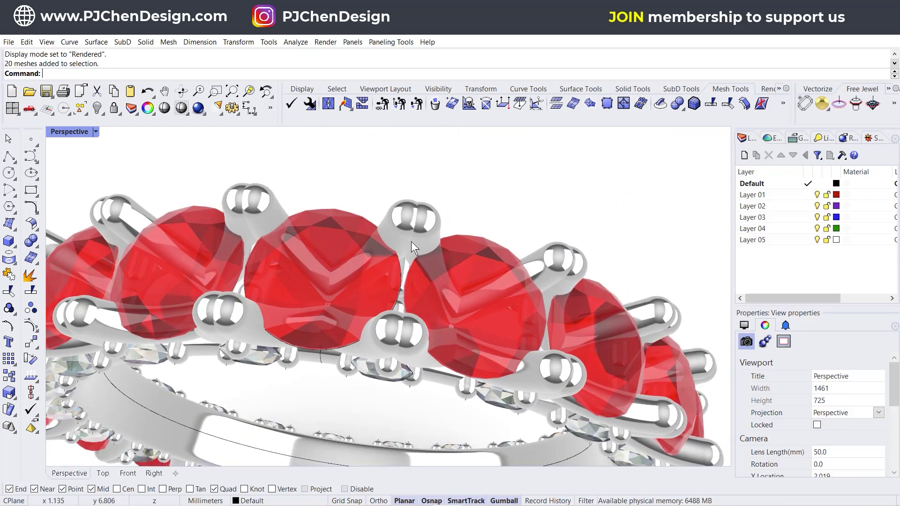
right_click_drag(357, 289, 375, 285)
scroll(372, 274, "down", 10)
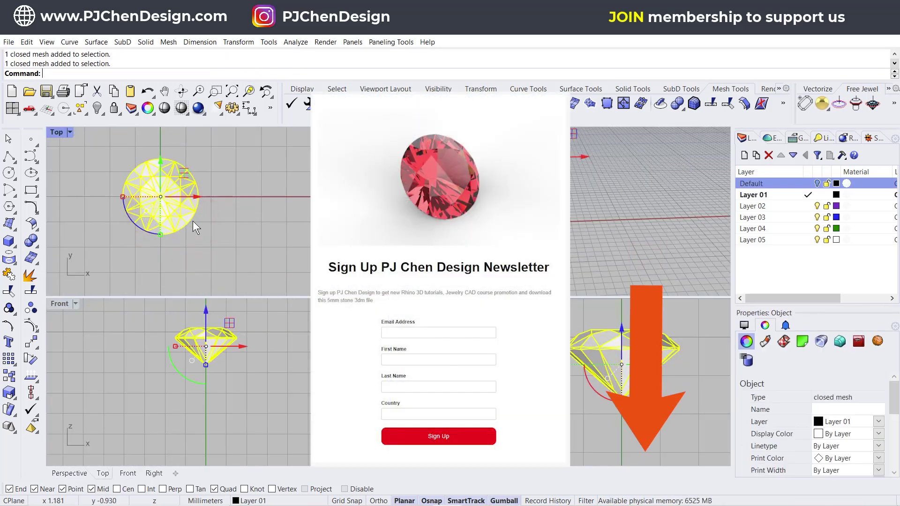
right_click_drag(194, 222, 276, 232)
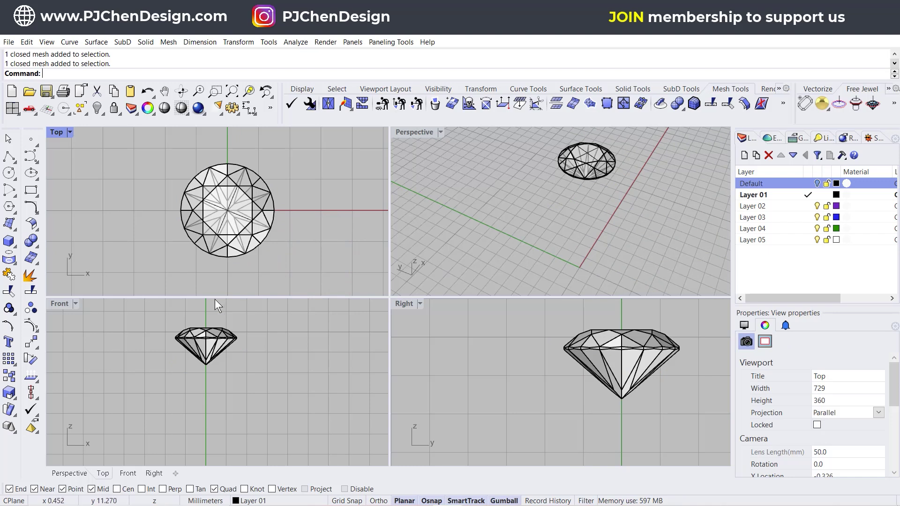
Step: In the maximized Front view, draw a 16 mm diameter circle centred at the origin
double_click(57, 303)
scroll(395, 253, "down", 6)
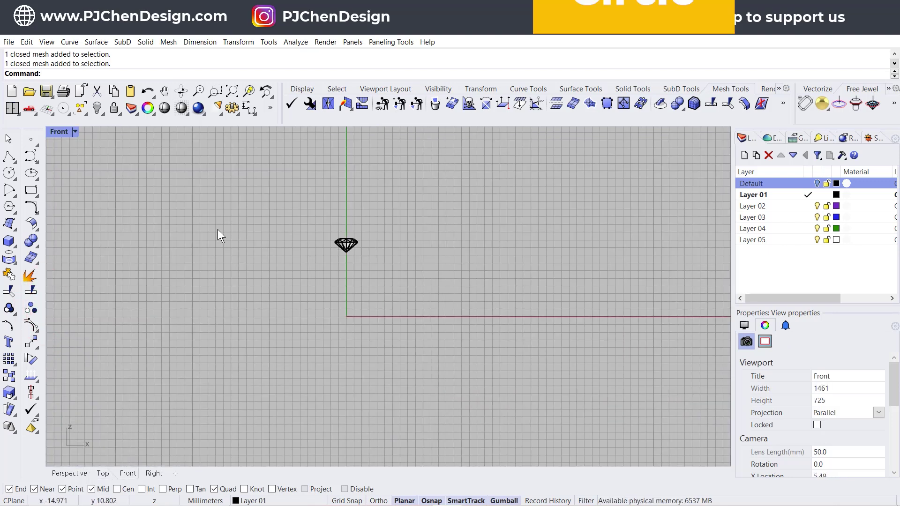
left_click(8, 172)
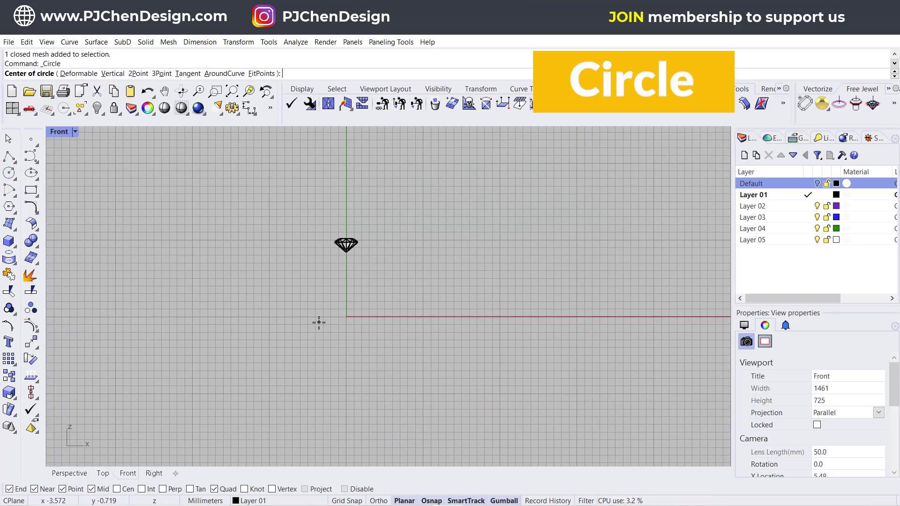
type("0")
key("Return")
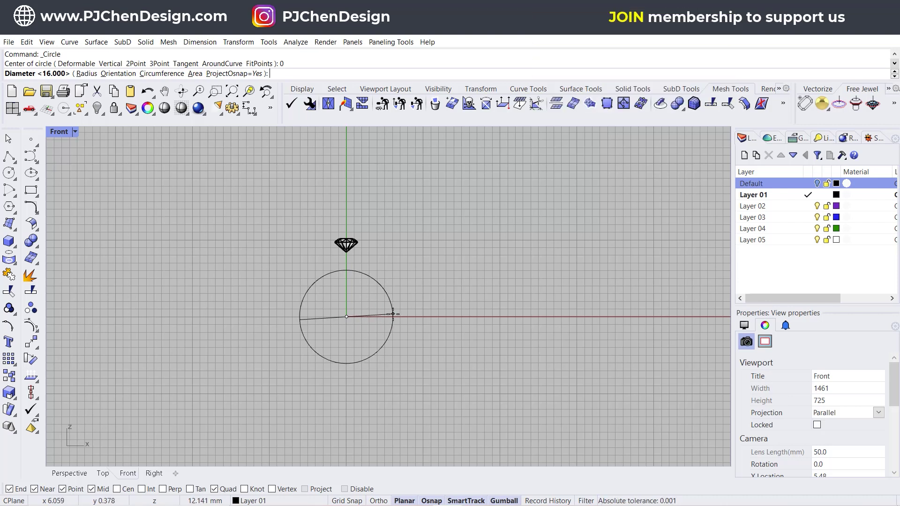
key("Return")
Step: Select the gem and lift it above the ring circle with the gumball Z arrow
scroll(343, 244, "up", 4)
left_click_drag(314, 213, 394, 270)
mouse_move(357, 210)
left_mouse_down()
mouse_move(361, 199)
mouse_move(356, 226)
mouse_move(364, 211)
left_mouse_up()
Step: Deselect the gem and select the 16 mm ring circle
left_click(133, 41)
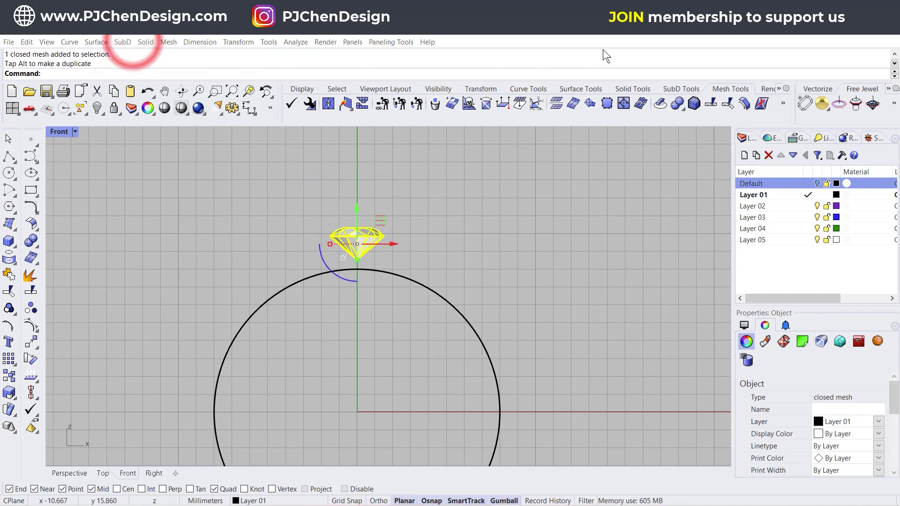
scroll(361, 262, "up", 5)
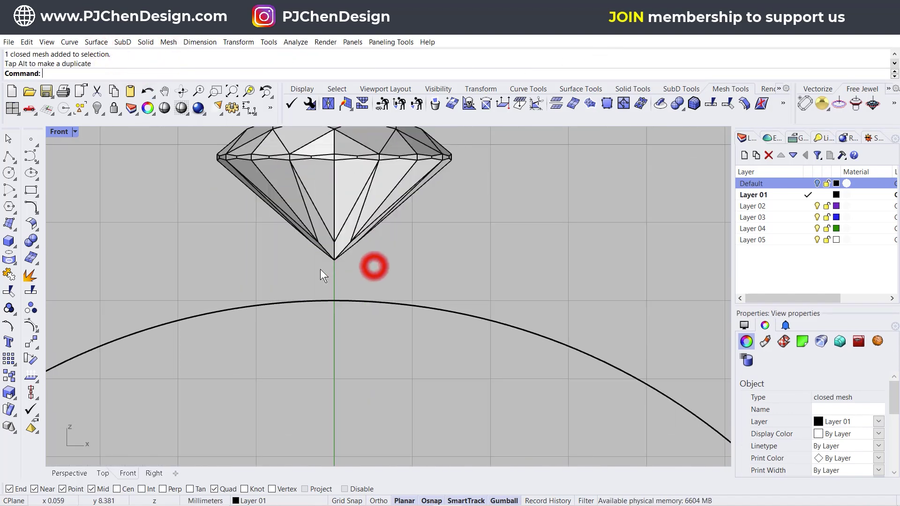
left_click(366, 261)
left_click(349, 258)
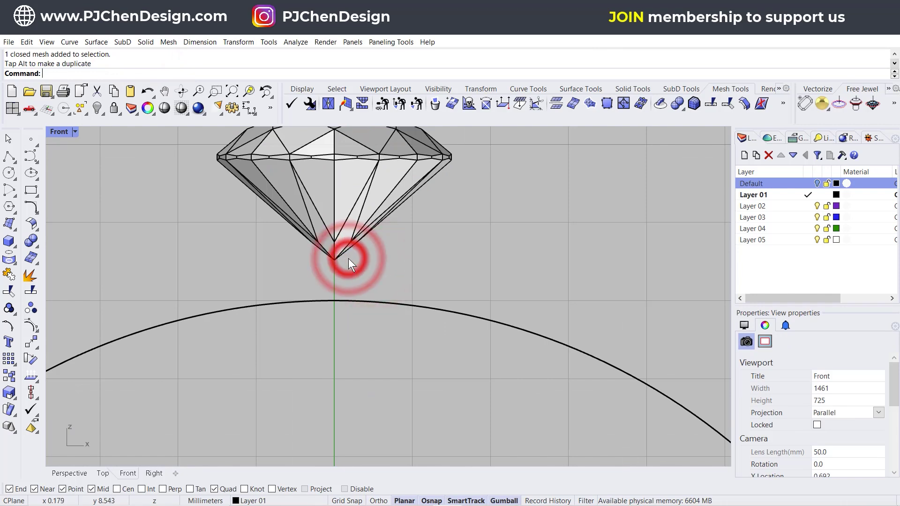
left_click(336, 302)
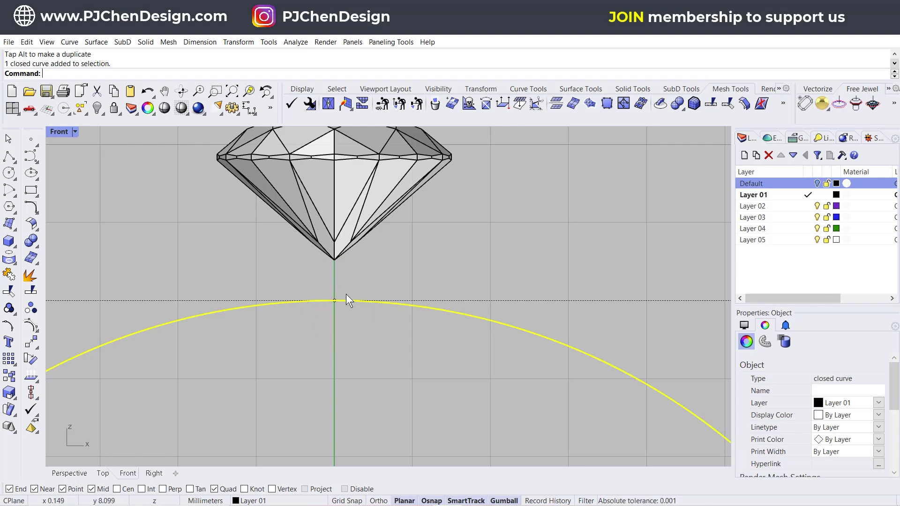
scroll(378, 229, "down", 4)
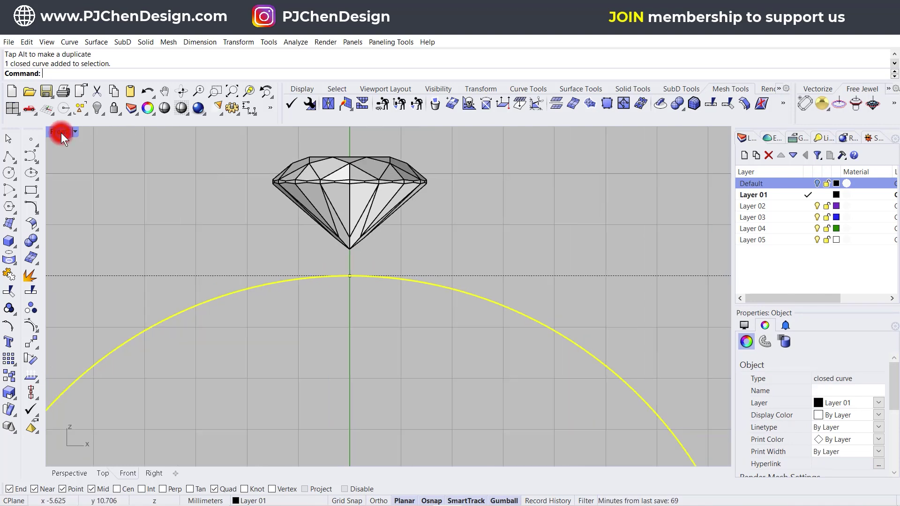
Step: Maximize the Right view and pan to centre the gem above the ring line
double_click(59, 132)
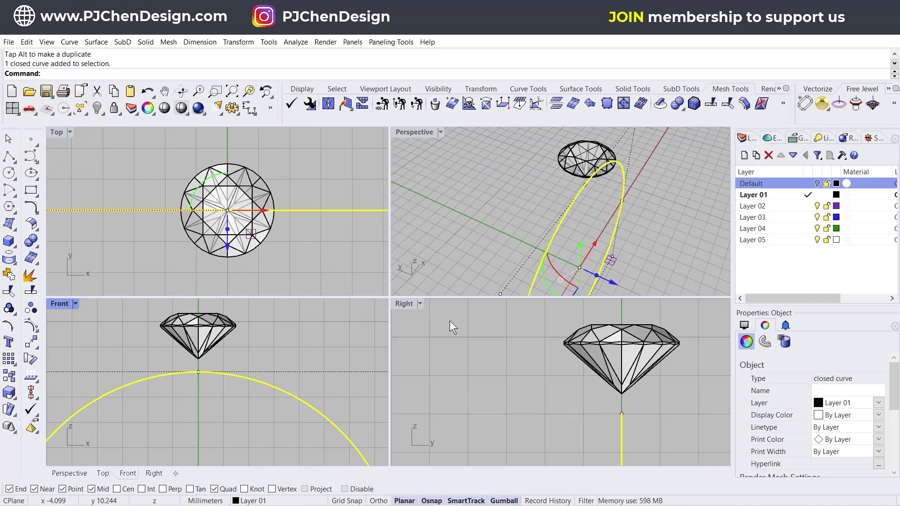
double_click(403, 304)
scroll(529, 317, "down", 3)
right_click_drag(498, 306, 373, 255)
scroll(373, 255, "up", 2)
scroll(374, 256, "up", 1)
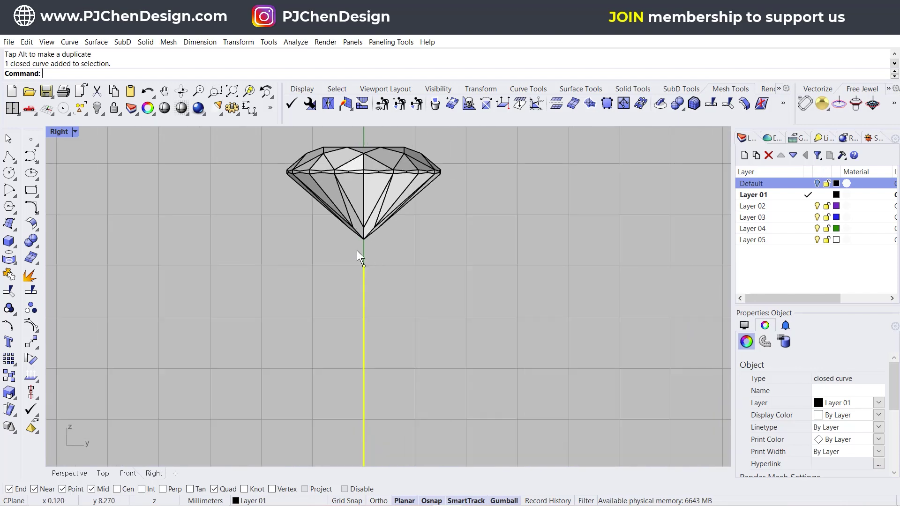
Step: Draw a conic-cornered rounded rectangle profile starting at the circle's top
left_click(36, 191)
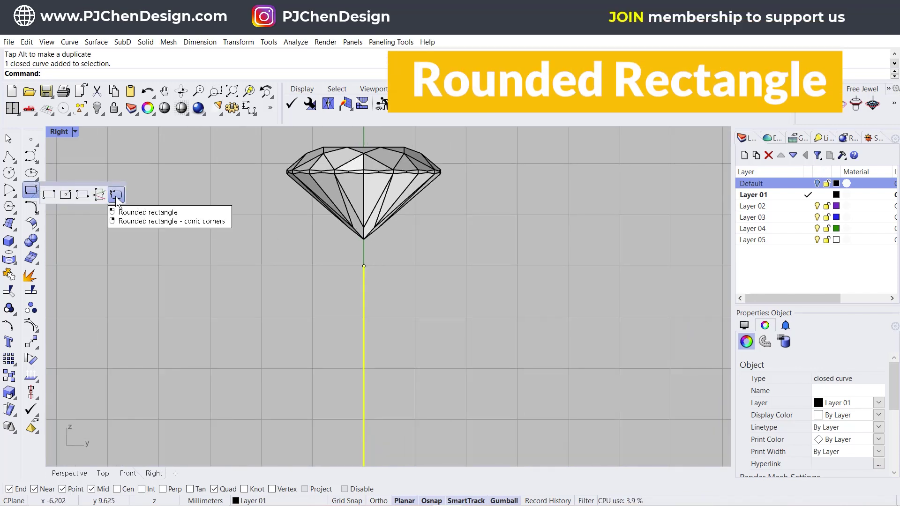
left_click(116, 195)
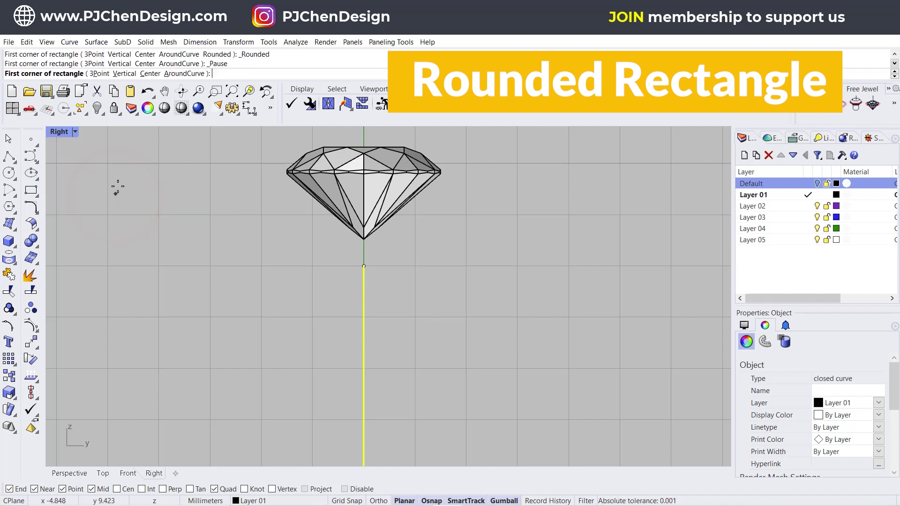
left_click(34, 197)
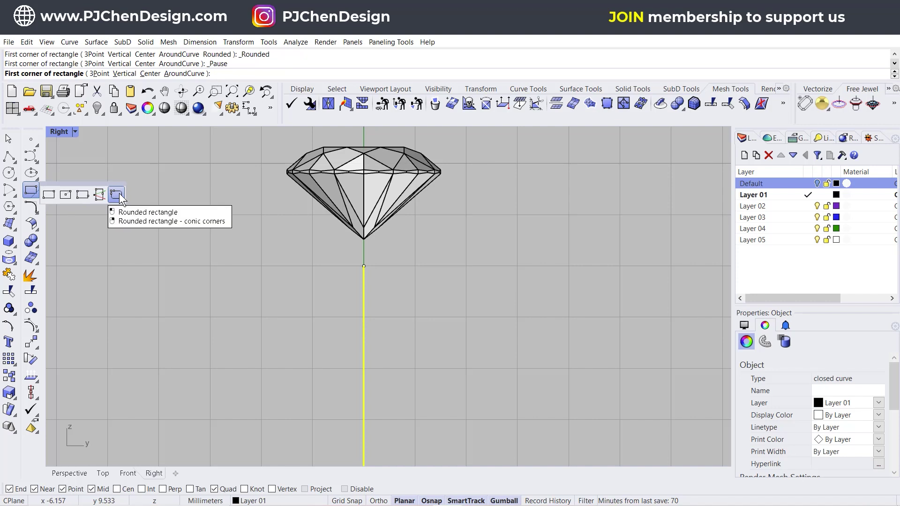
left_click(363, 266)
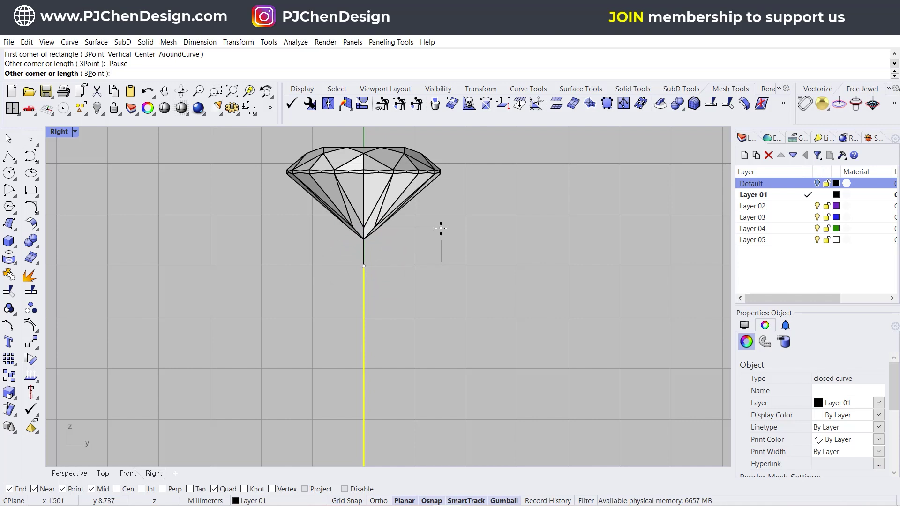
left_click(439, 228)
left_click(436, 234)
left_click(435, 243)
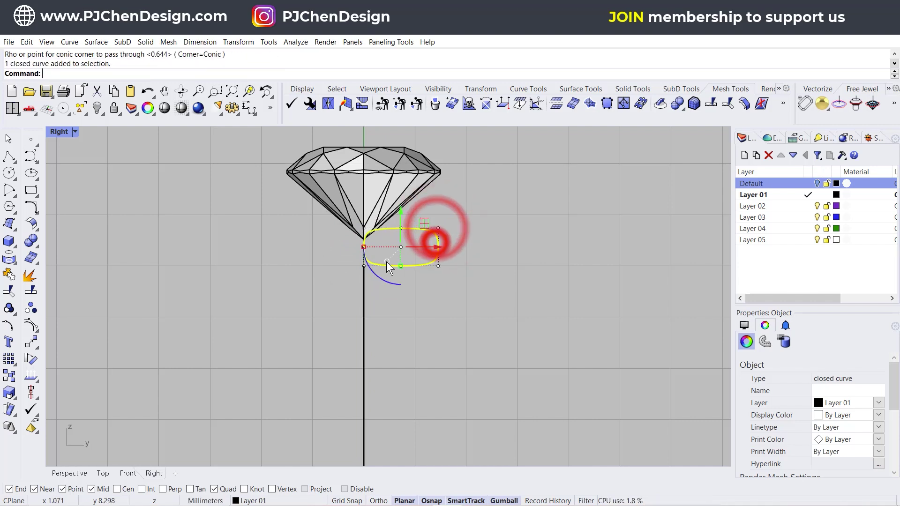
Step: Move the profile so its bottom midpoint sits on the ring line under the gem
left_click(31, 340)
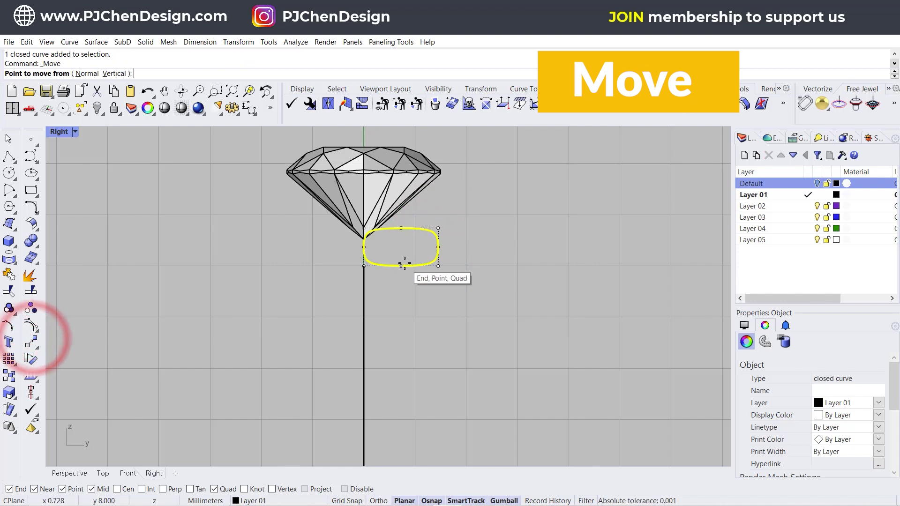
left_click(403, 265)
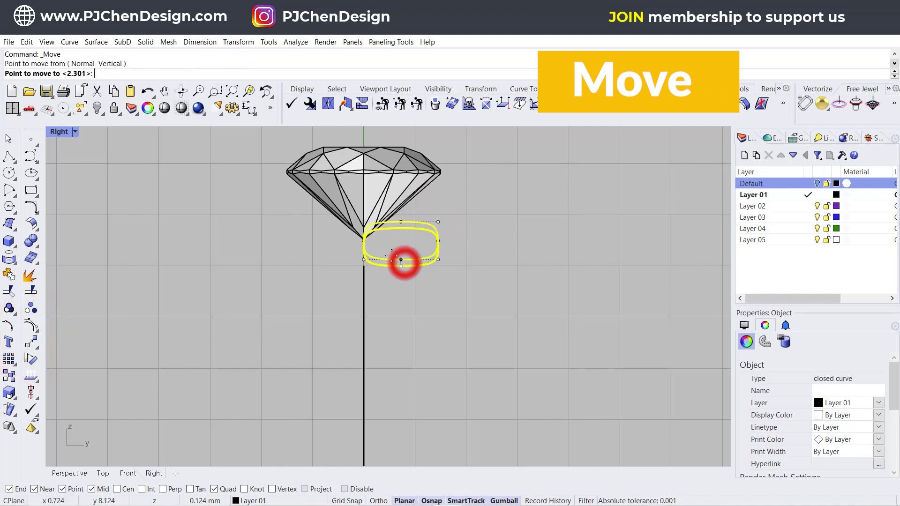
left_click(363, 266)
left_click(480, 299)
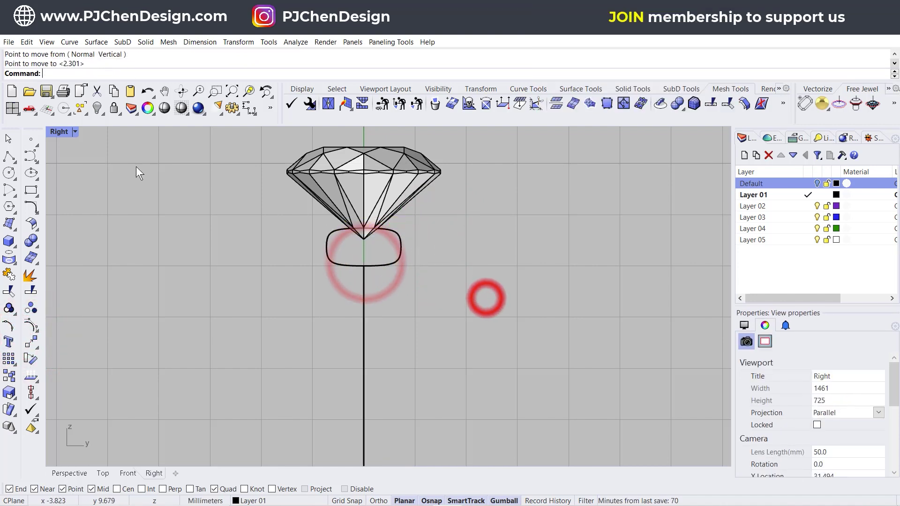
Step: Maximize the Perspective view and orbit to see the whole ring and gem
double_click(63, 133)
right_click_drag(420, 219, 639, 196)
double_click(407, 132)
scroll(502, 223, "down", 5)
right_click_drag(501, 223, 369, 205)
scroll(370, 184, "up", 5)
Step: Sweep the rounded profile along the ring circle with Sweep 1 Rail, history on, creating the band
left_click(94, 42)
left_click(111, 77)
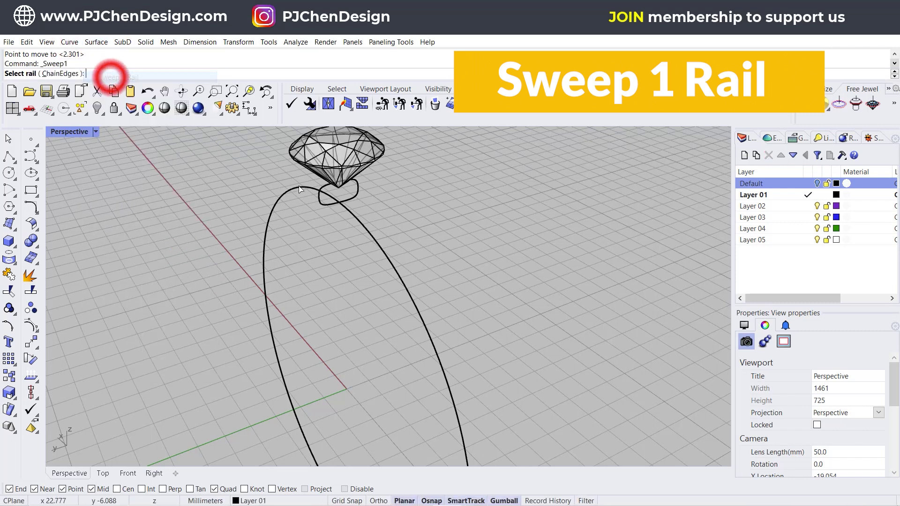
left_click(354, 214)
left_click(356, 195)
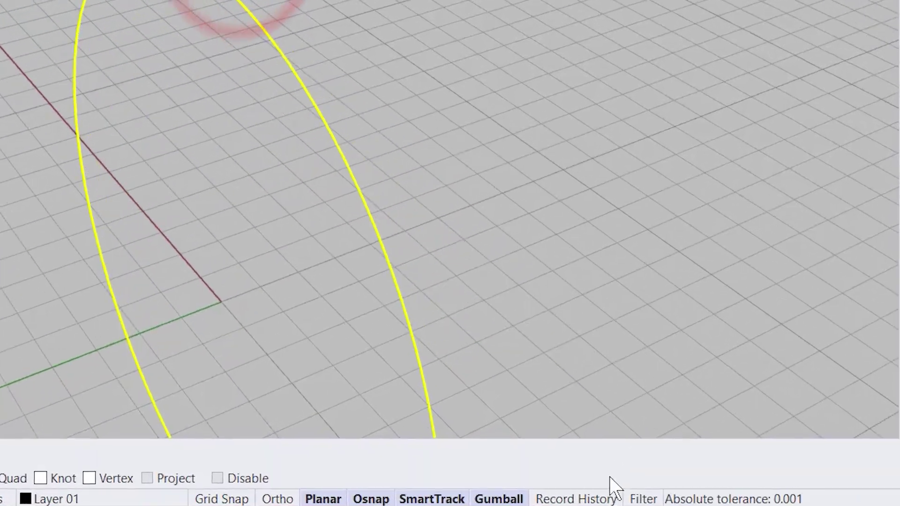
left_click(560, 500)
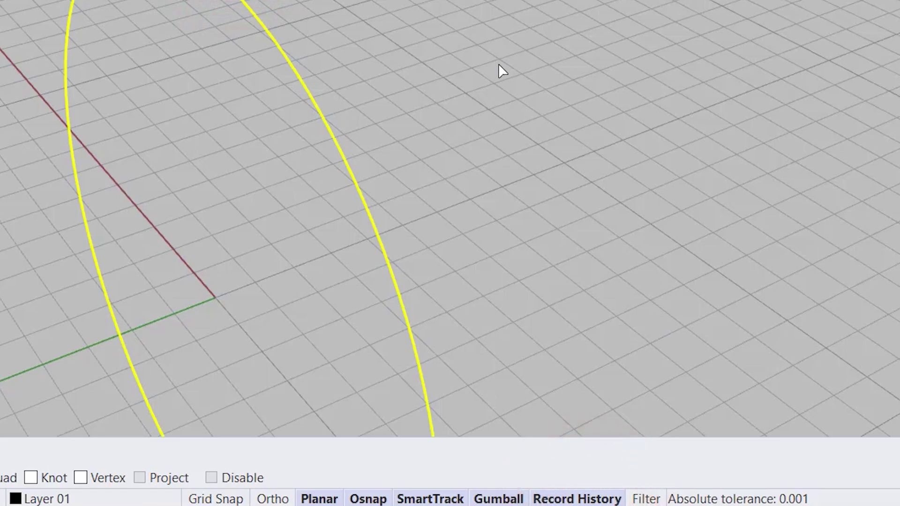
key("Return")
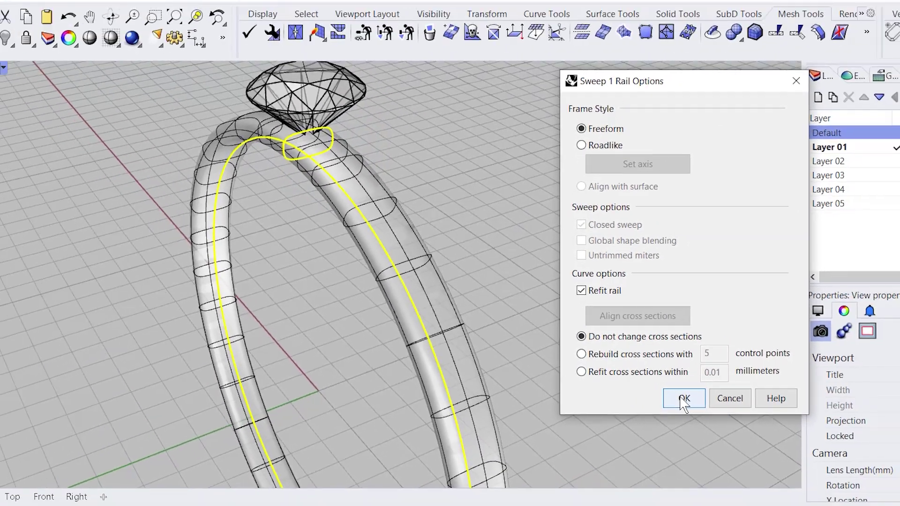
left_click(727, 406)
Step: Orbit around the new band surface, selecting and deselecting it to inspect
right_click_drag(477, 231, 414, 201)
scroll(415, 201, "up", 8)
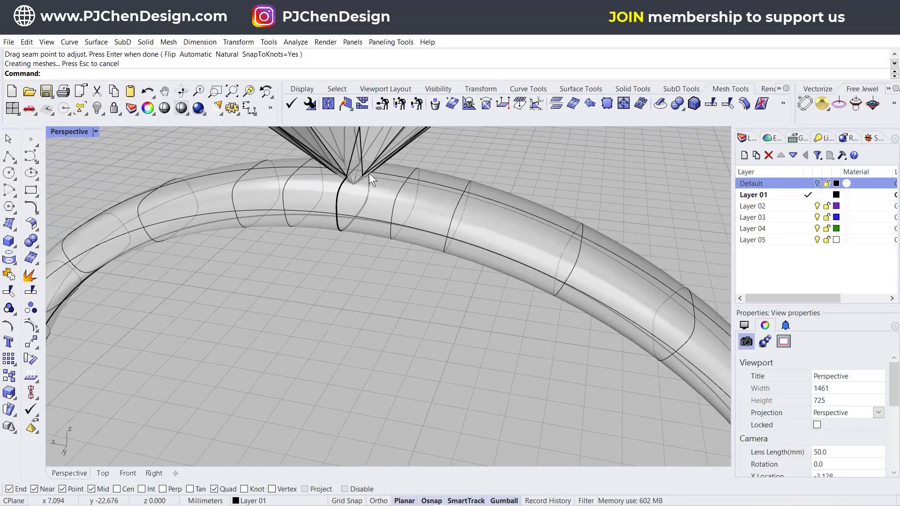
left_click(415, 207)
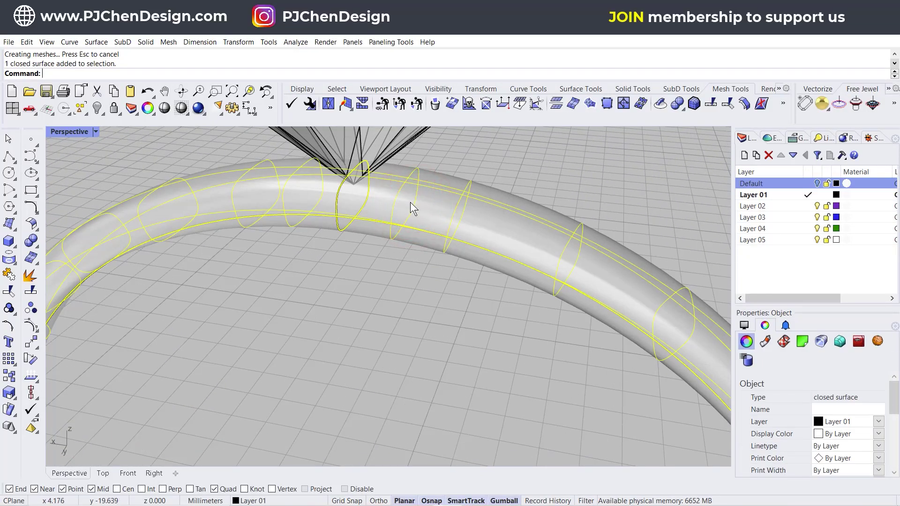
scroll(412, 310, "down", 6)
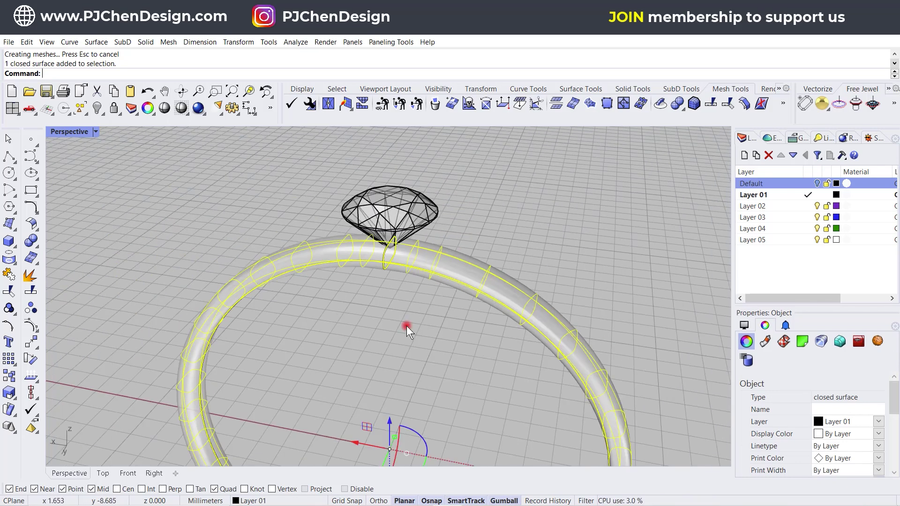
left_click(406, 325)
right_click_drag(406, 326, 409, 245)
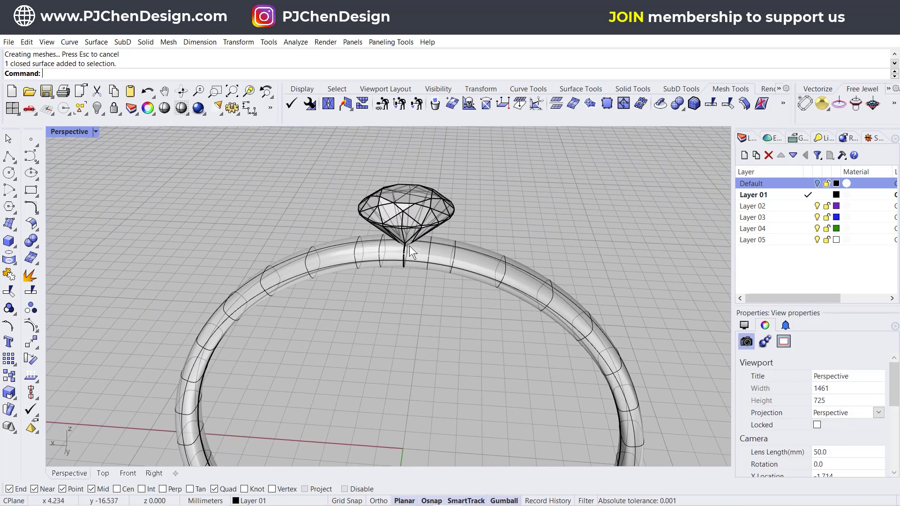
Step: Maximize the Front view showing the whole ring with its gem on top
double_click(70, 133)
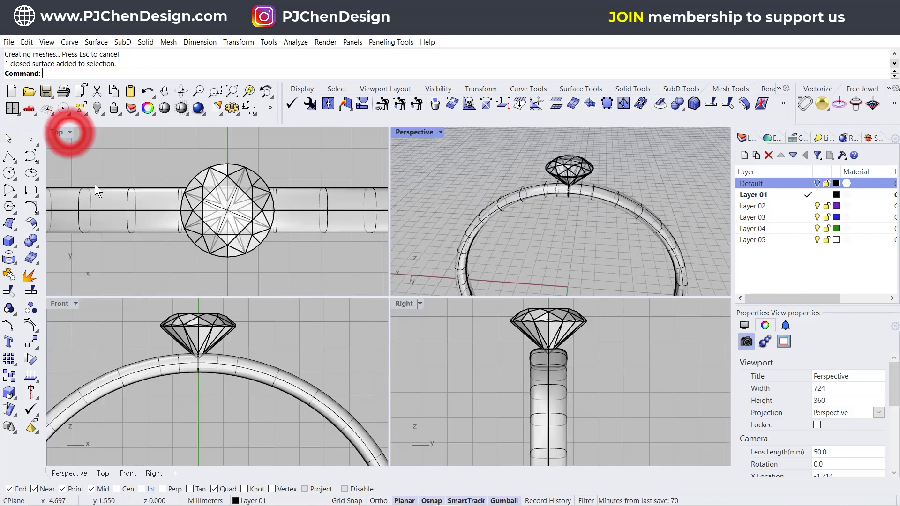
double_click(59, 304)
scroll(320, 267, "down", 10)
scroll(318, 225, "up", 3)
Step: Polar-array the gem into 20 copies over 360° around the origin
scroll(319, 225, "up", 3)
left_click(324, 211)
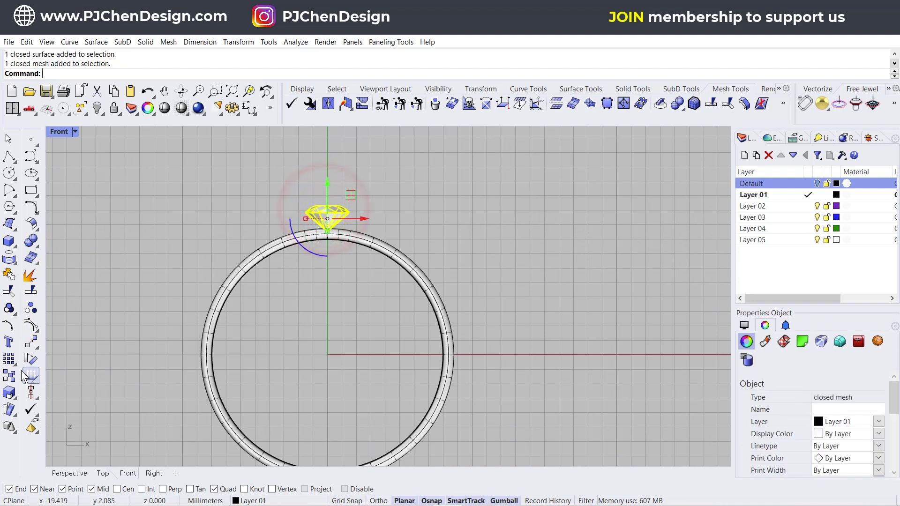
left_click(9, 360)
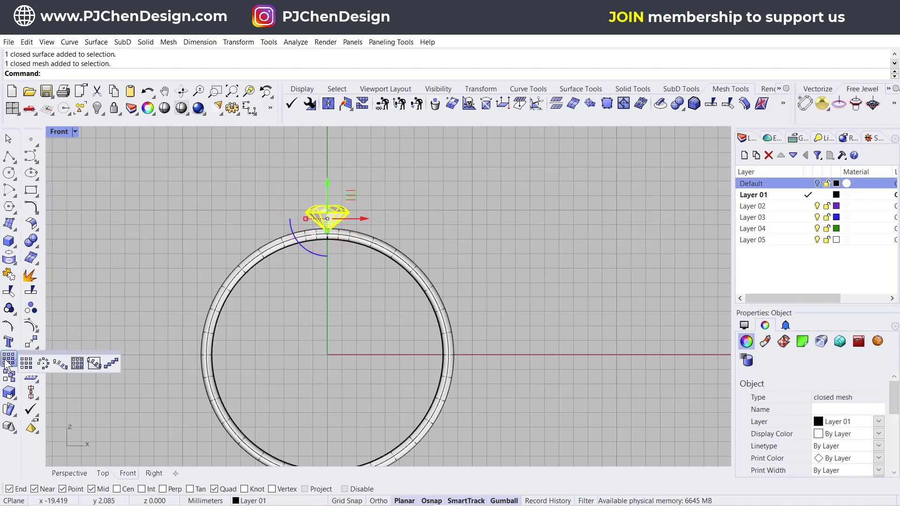
left_click(43, 364)
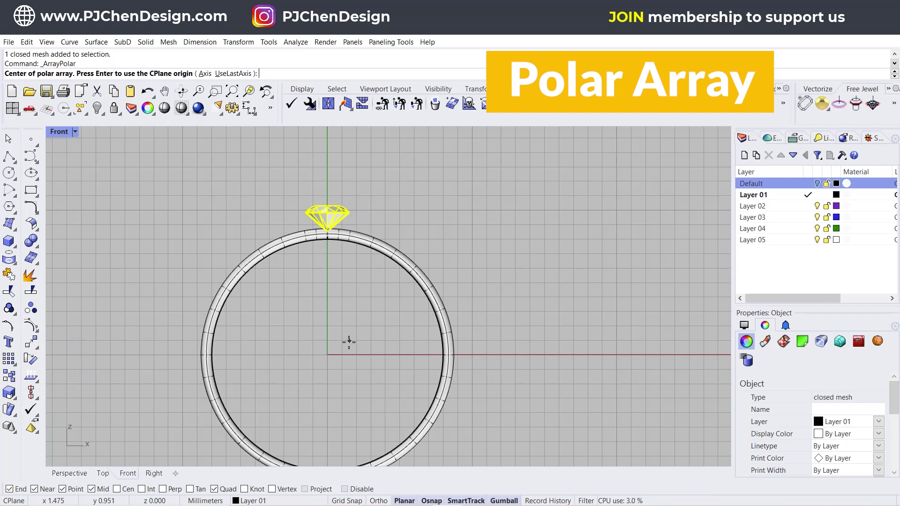
key("Return")
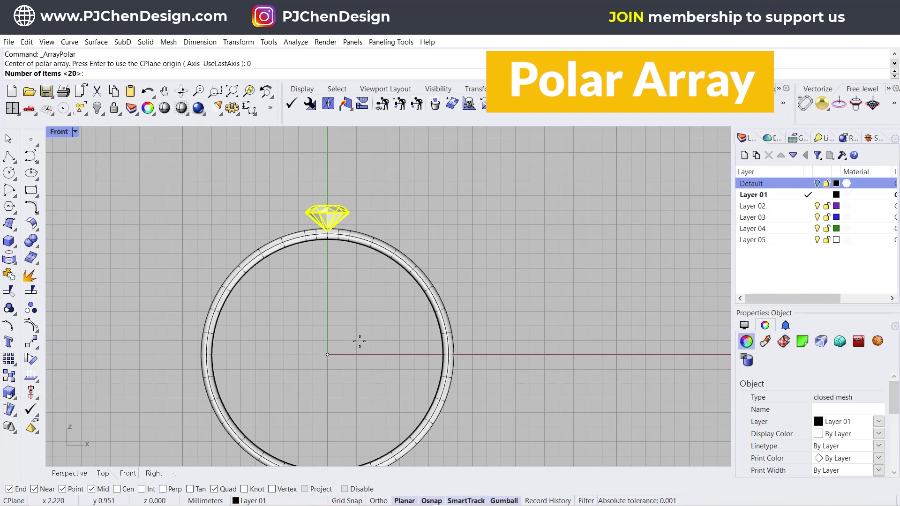
key("Return")
key("Return")
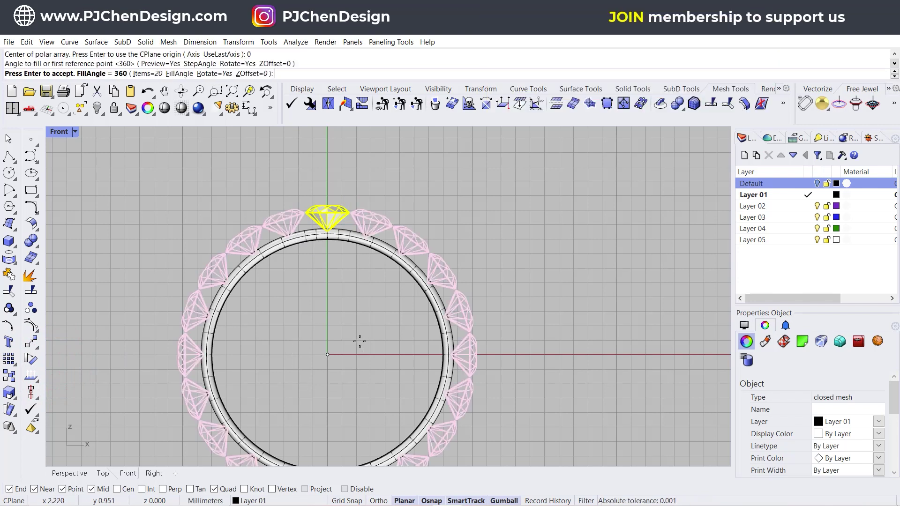
scroll(353, 248, "up", 6)
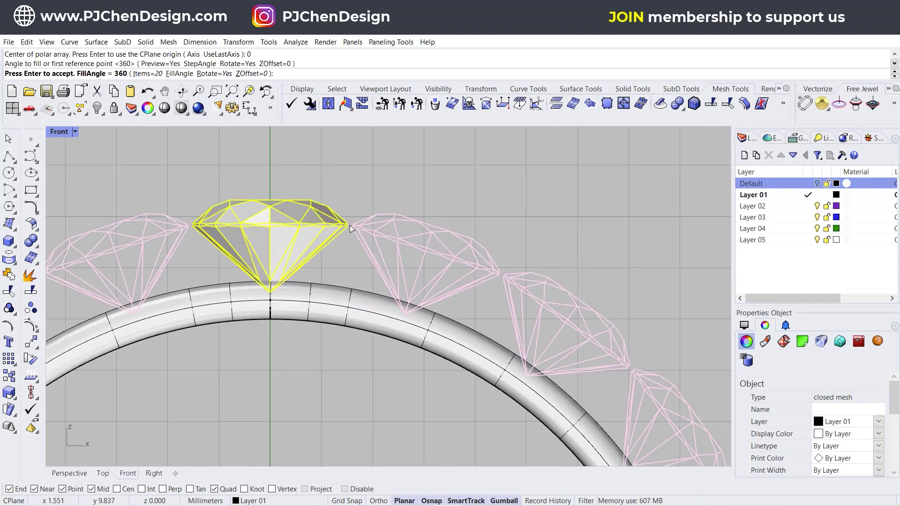
scroll(350, 229, "up", 3)
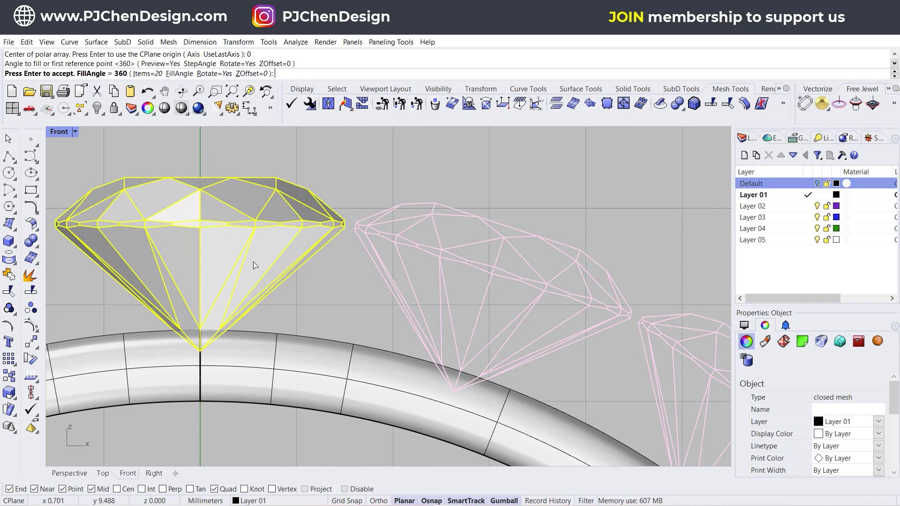
scroll(248, 267, "down", 3)
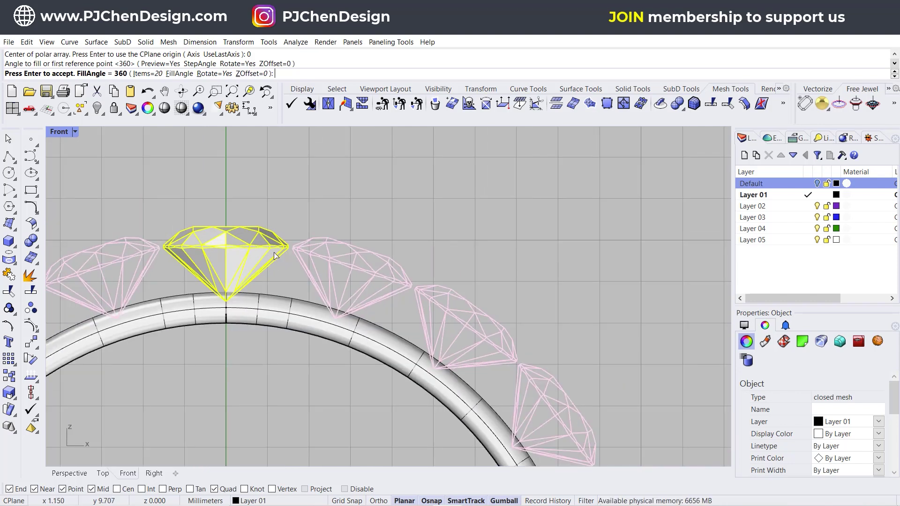
scroll(281, 249, "down", 4)
key("Return")
left_click(349, 218)
scroll(247, 265, "up", 2)
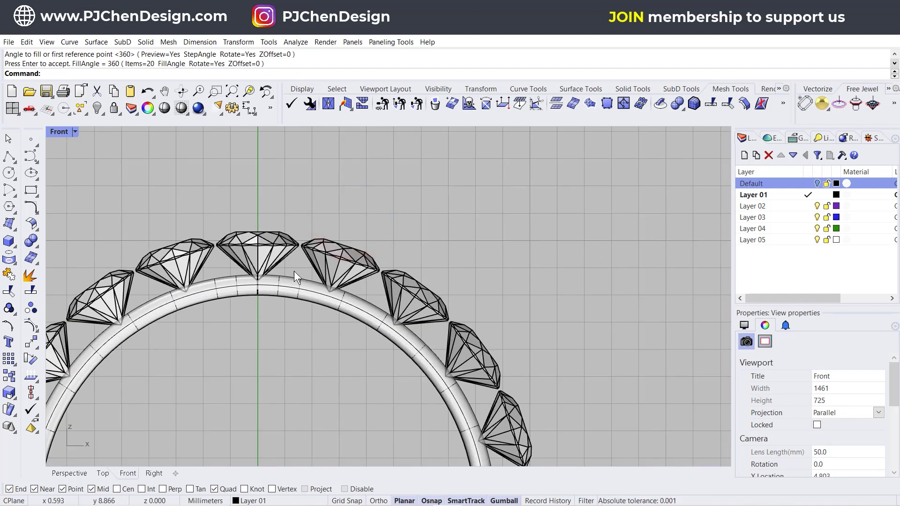
Step: With Osnap off, draw a straight guide polyline from the gem tip up-left beside the gem
left_click(9, 156)
scroll(294, 299, "up", 3)
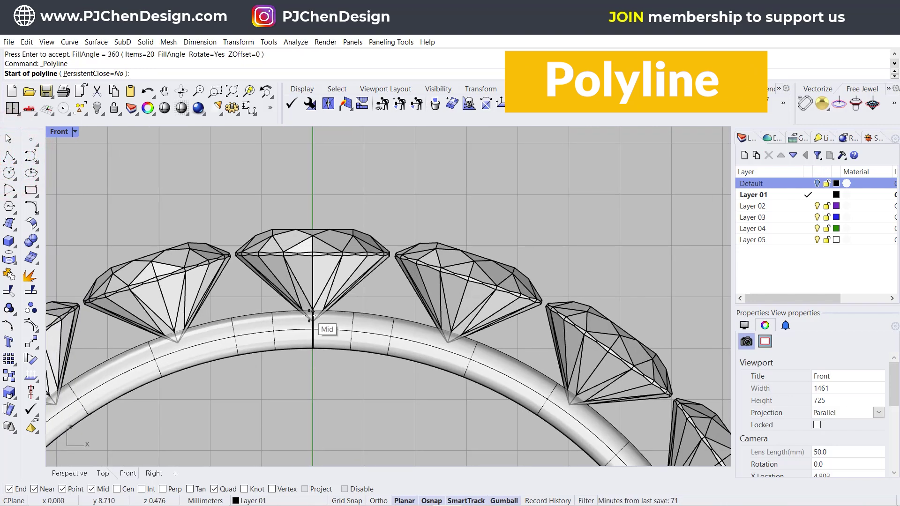
left_click(345, 489)
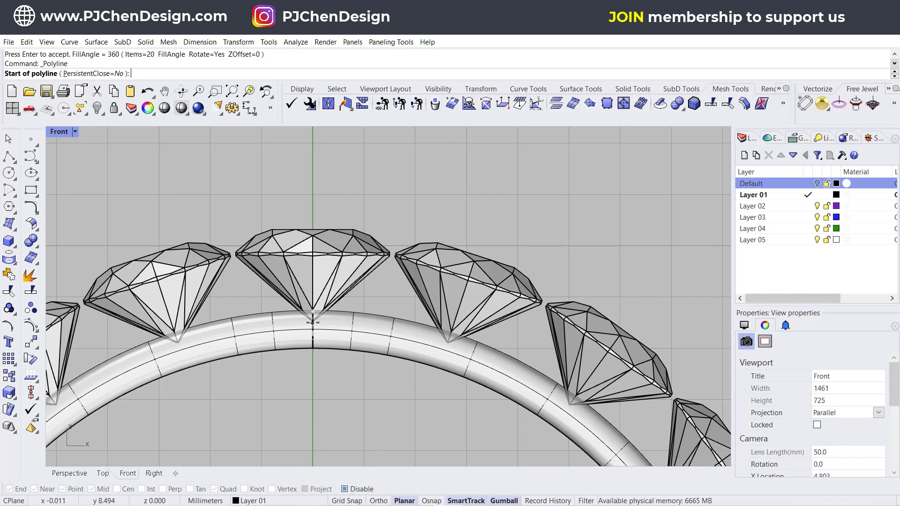
left_click(312, 322)
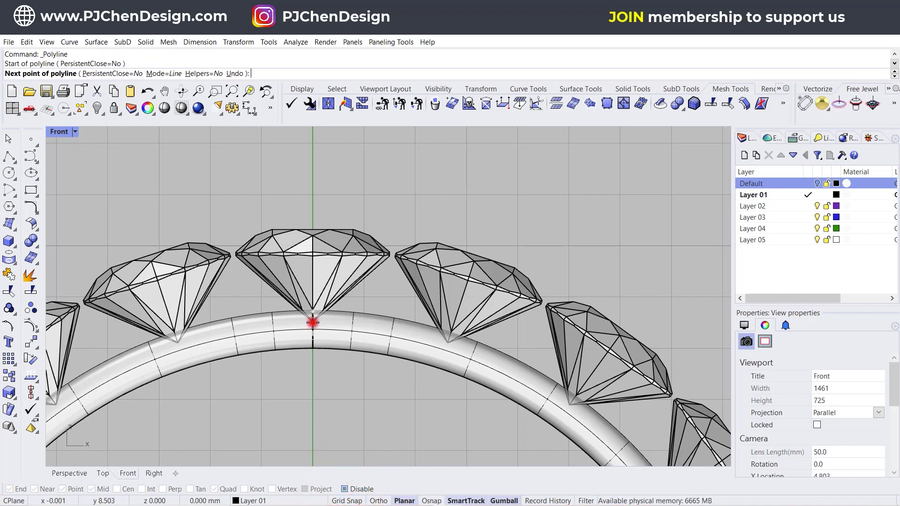
left_click(228, 238)
right_click(227, 238)
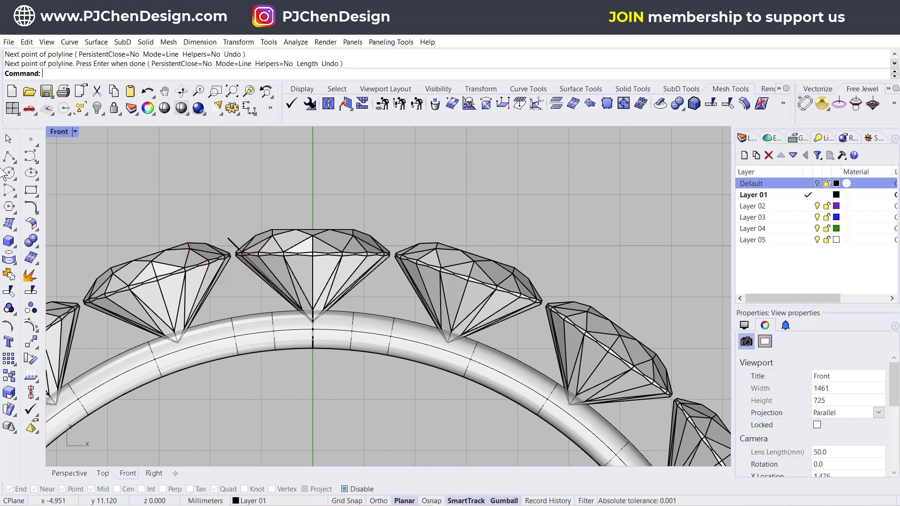
left_click(235, 241)
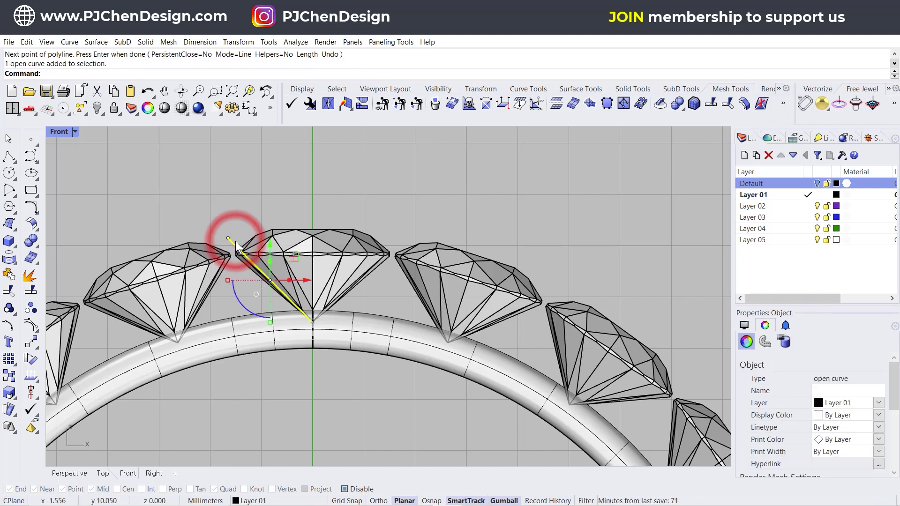
Step: Draw a start-end-point arc between the gem tip and the guide's end, then delete the guide line
left_click(8, 196)
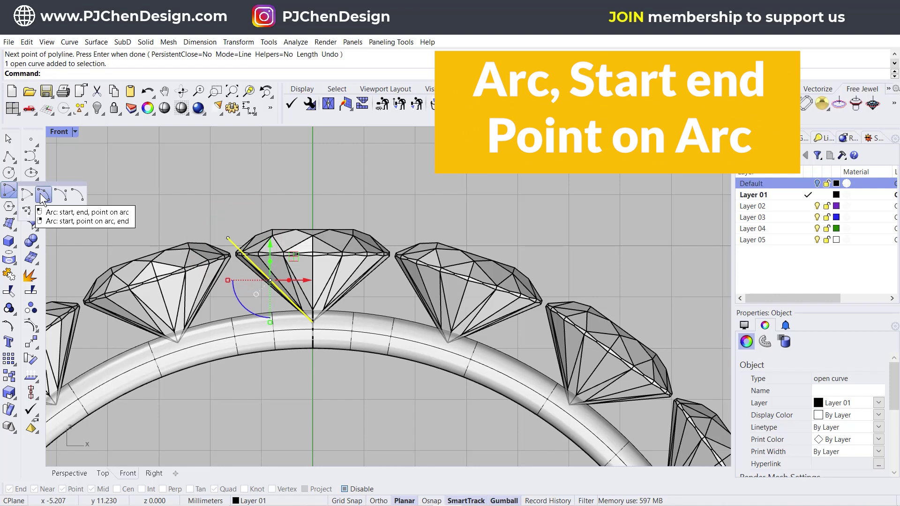
left_click(42, 195)
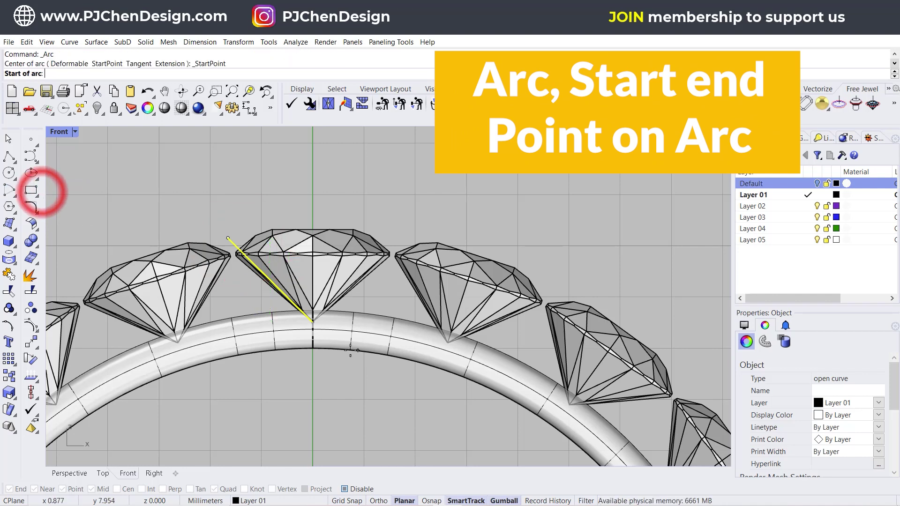
left_click(345, 489)
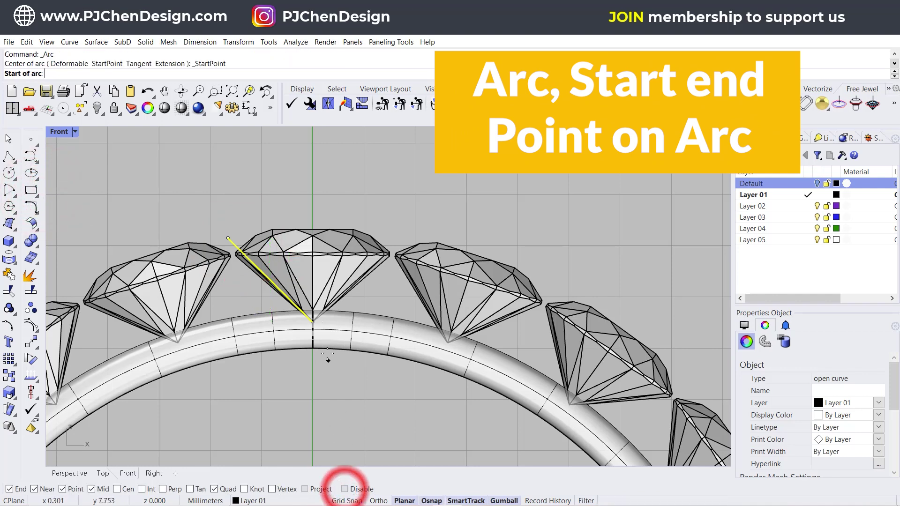
left_click(313, 323)
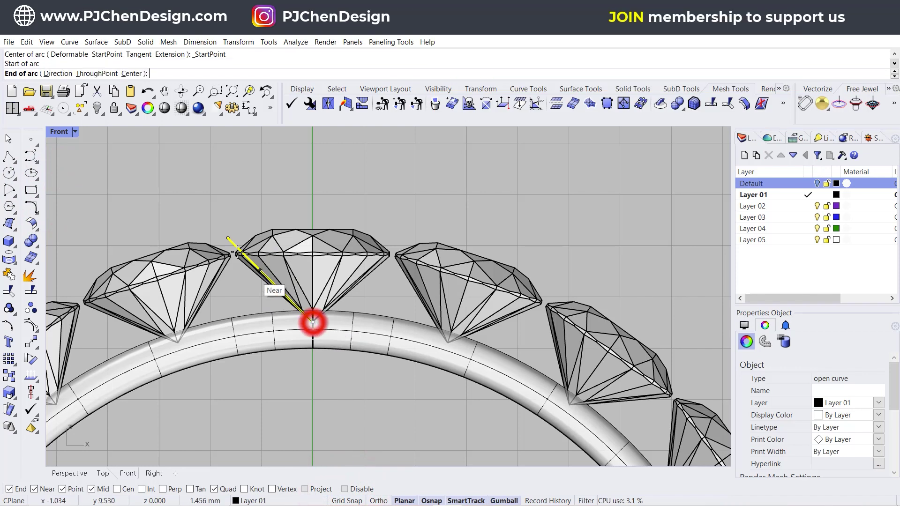
left_click(228, 238)
scroll(263, 301, "up", 3)
scroll(263, 301, "up", 2)
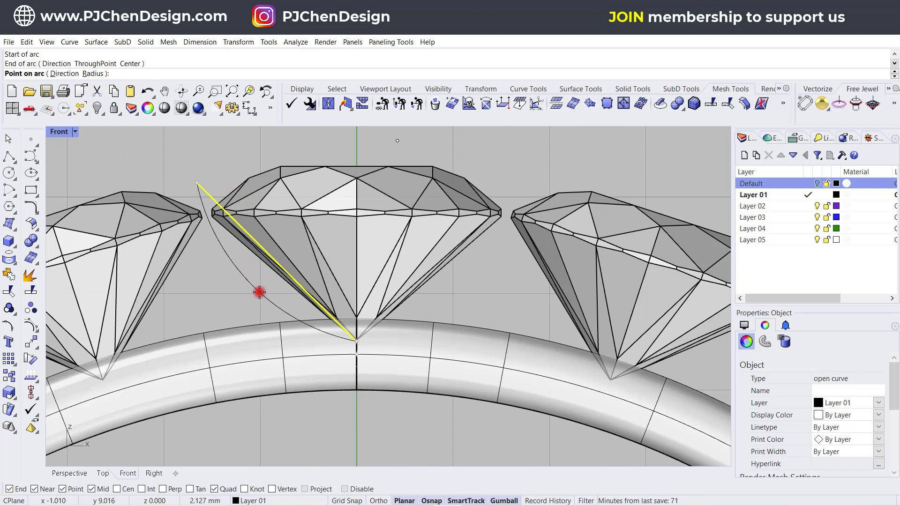
left_click(260, 292)
left_click(209, 286)
left_click(211, 196)
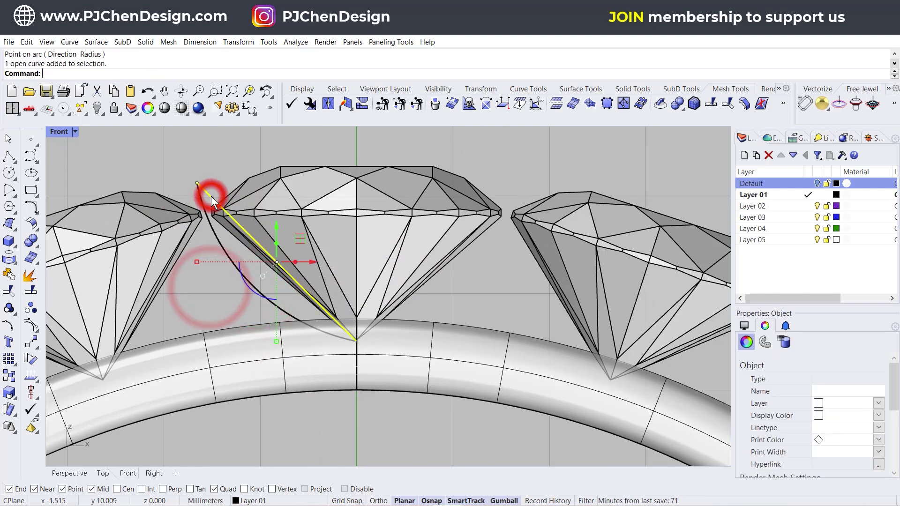
key("Delete")
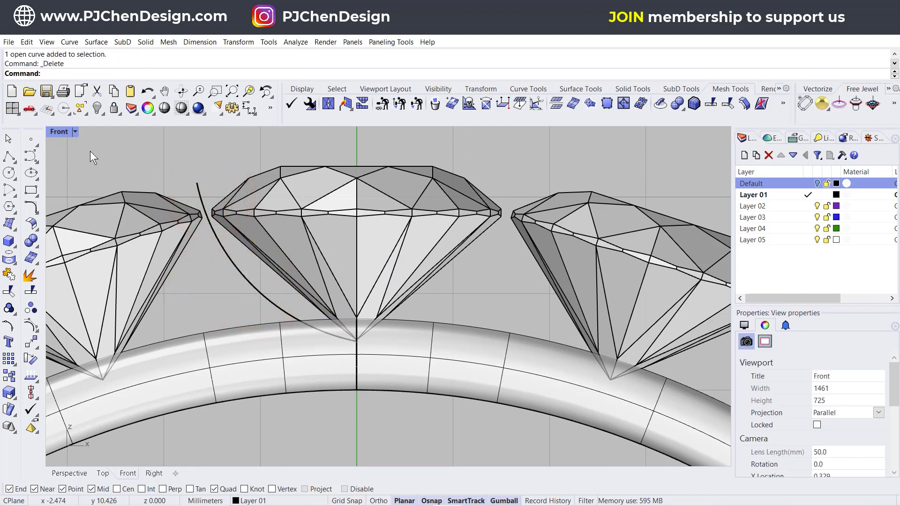
Step: In the four-view layout, select the arc and shift it sideways with the gumball Y arrow
double_click(59, 132)
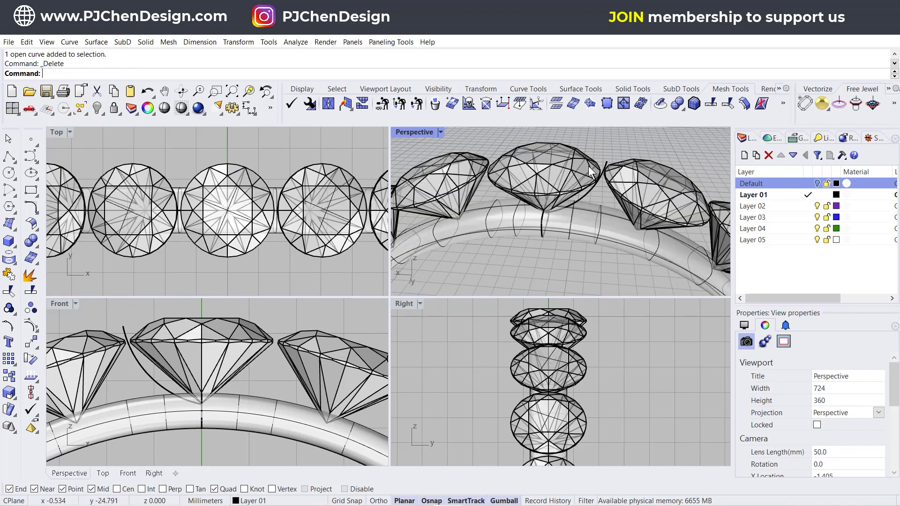
scroll(591, 187, "up", 3)
left_click(591, 200)
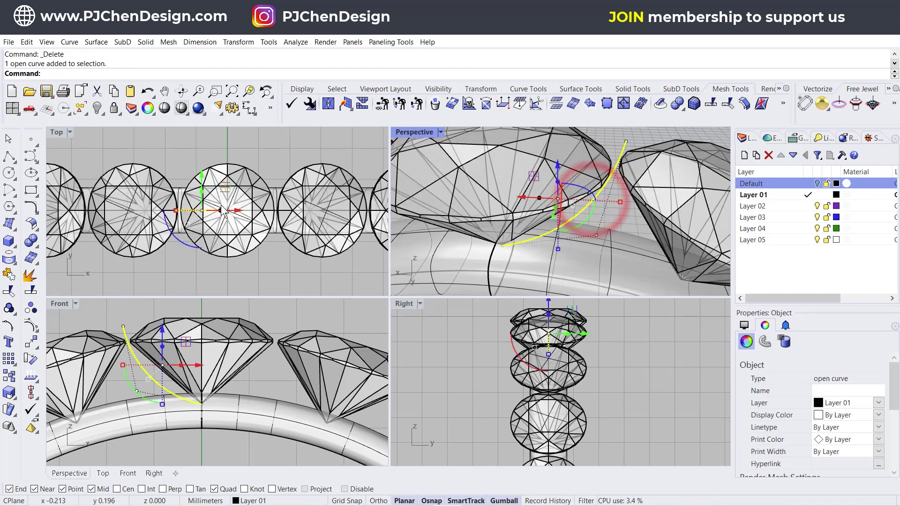
scroll(223, 212, "up", 3)
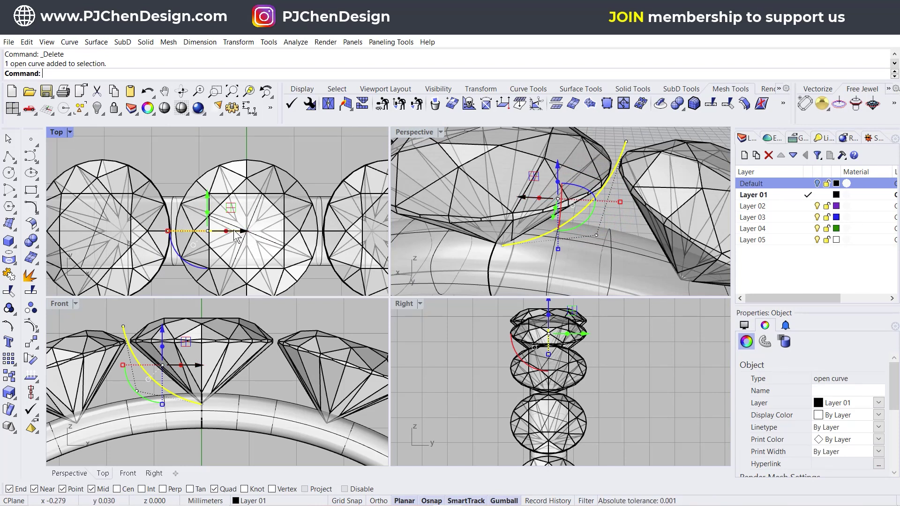
left_click_drag(207, 193, 203, 174)
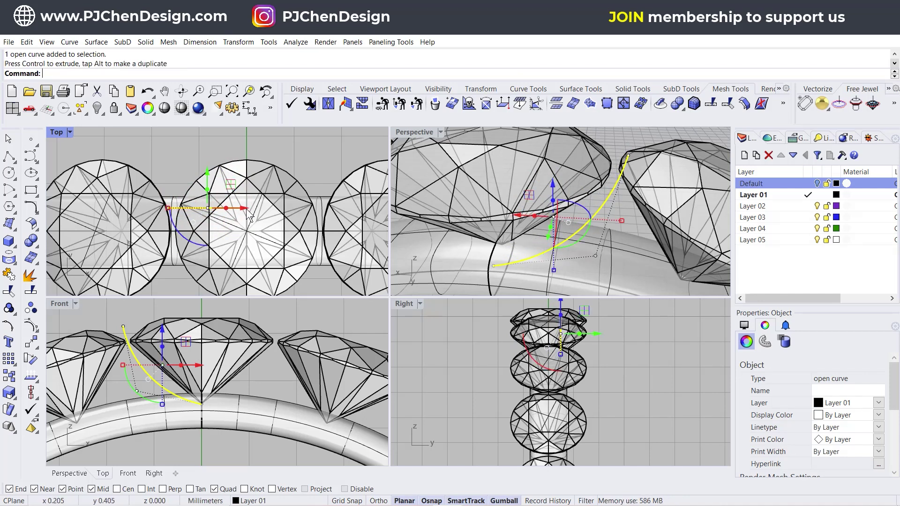
Step: Rotate the arc by -26.16° in the Top view so it slants across the gem
left_click(31, 359)
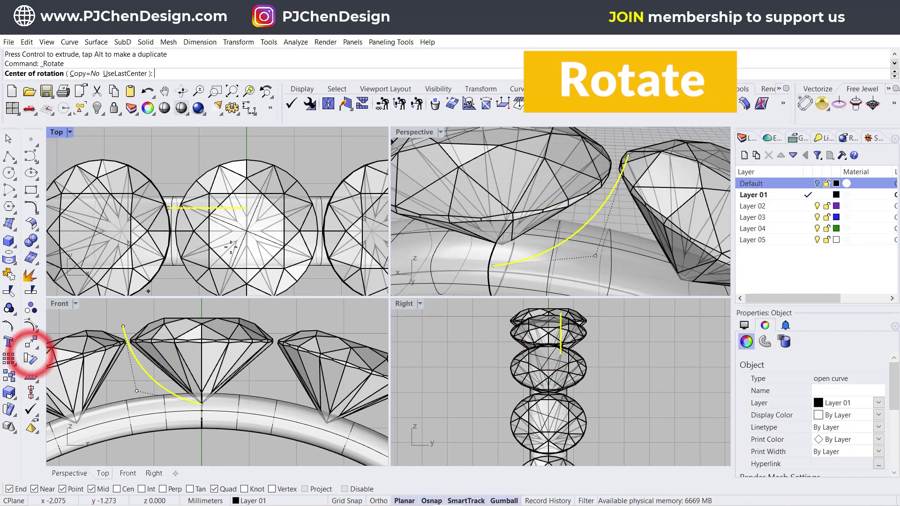
left_click(245, 208)
left_click(167, 206)
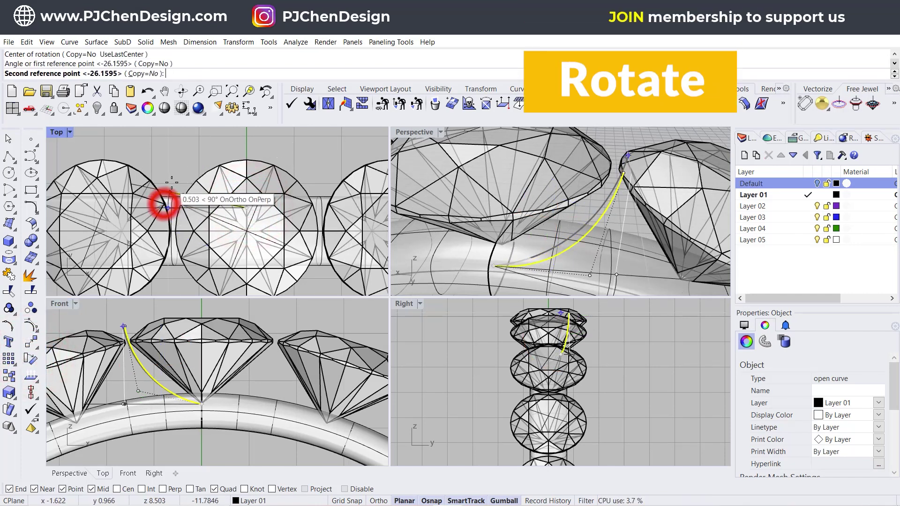
left_click(177, 177)
scroll(170, 168, "up", 3)
left_click(153, 161)
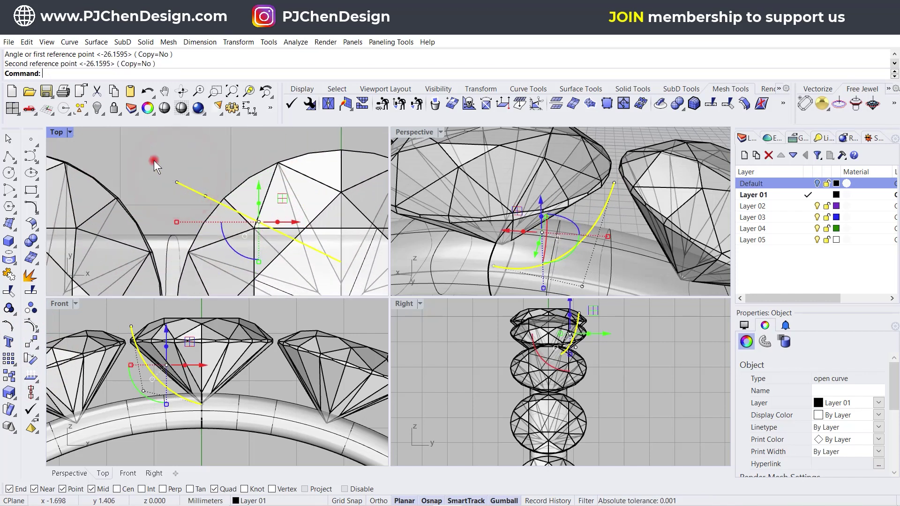
left_click(180, 187)
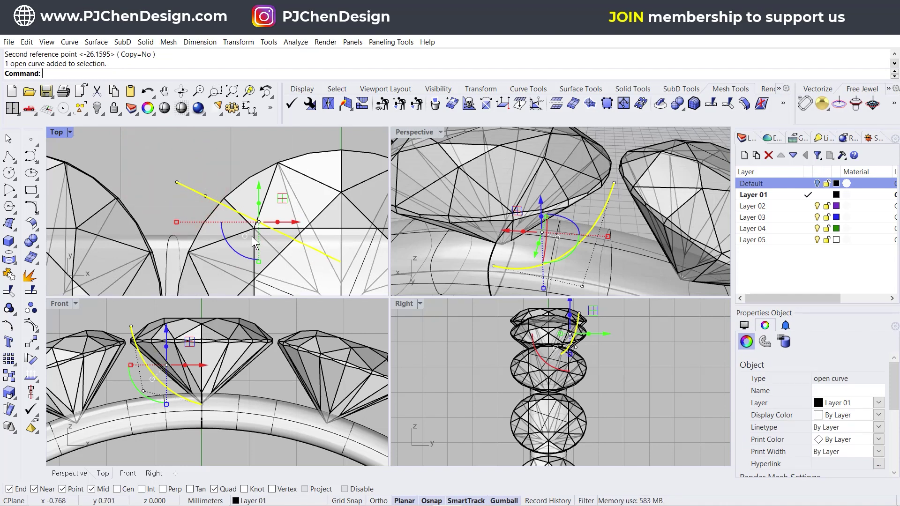
Step: Pipe the arc with a 0.4 radius at both ends and round caps to form a prong
left_click(9, 244)
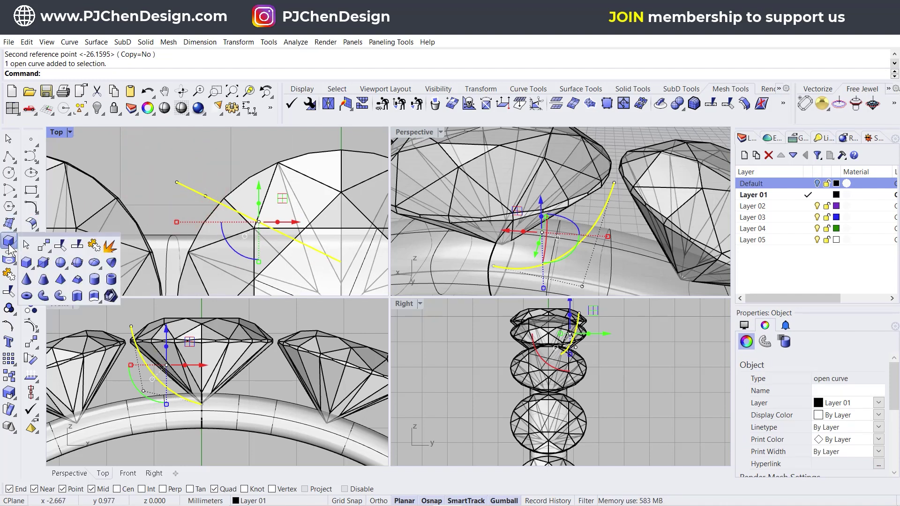
left_click(60, 295)
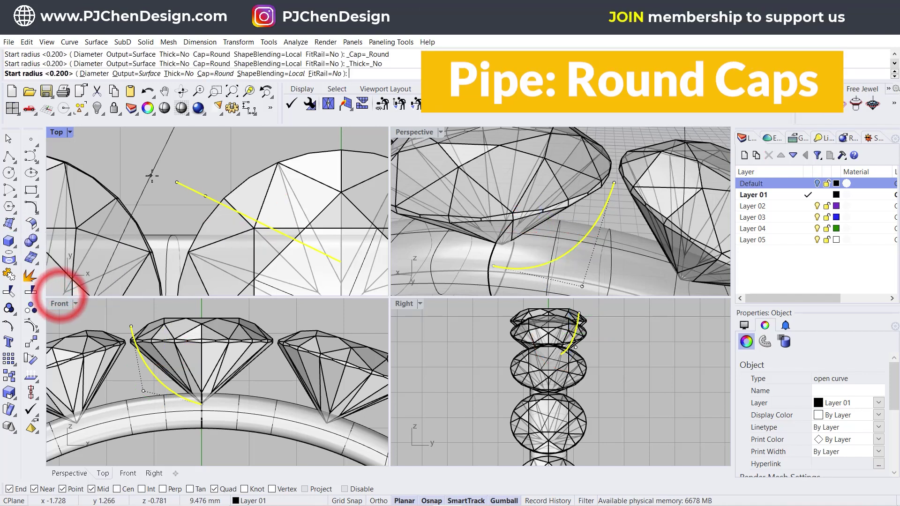
type("0.4")
key("Return")
key("Return")
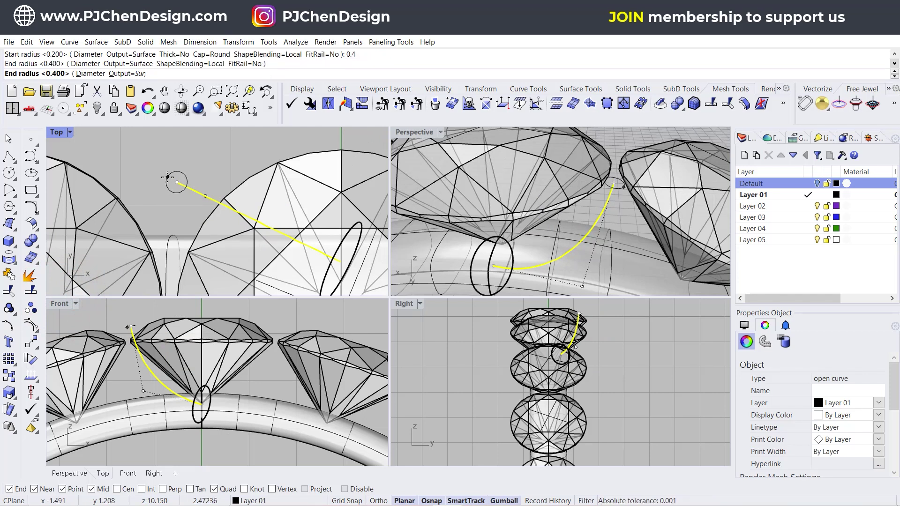
key("Return")
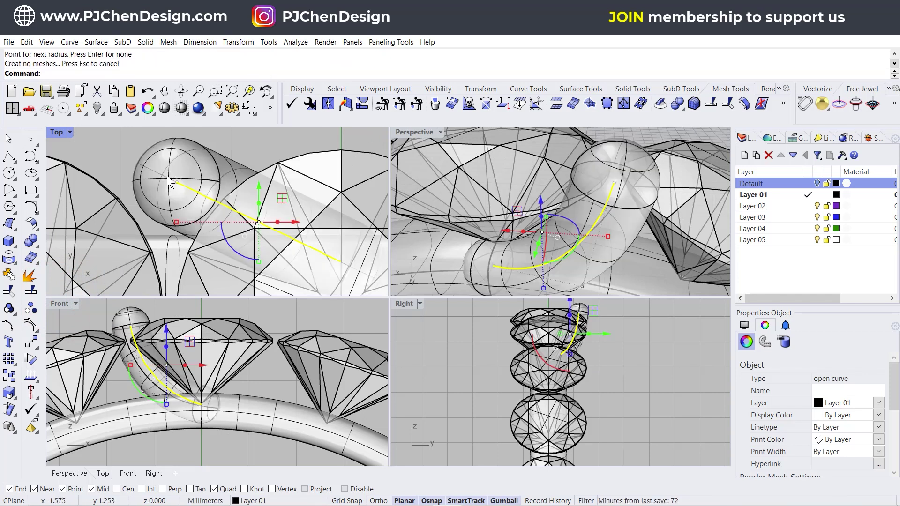
left_click(245, 141)
right_click_drag(588, 185, 539, 177)
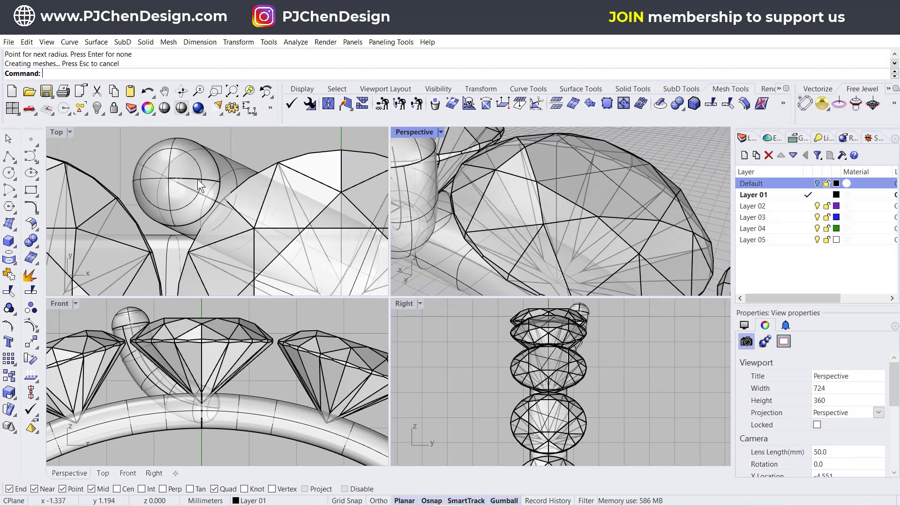
scroll(482, 183, "down", 4)
right_click_drag(482, 184, 408, 213)
Step: Mirror the prong across the stone's centre to the gem's other side
left_click(140, 312)
left_click(32, 342)
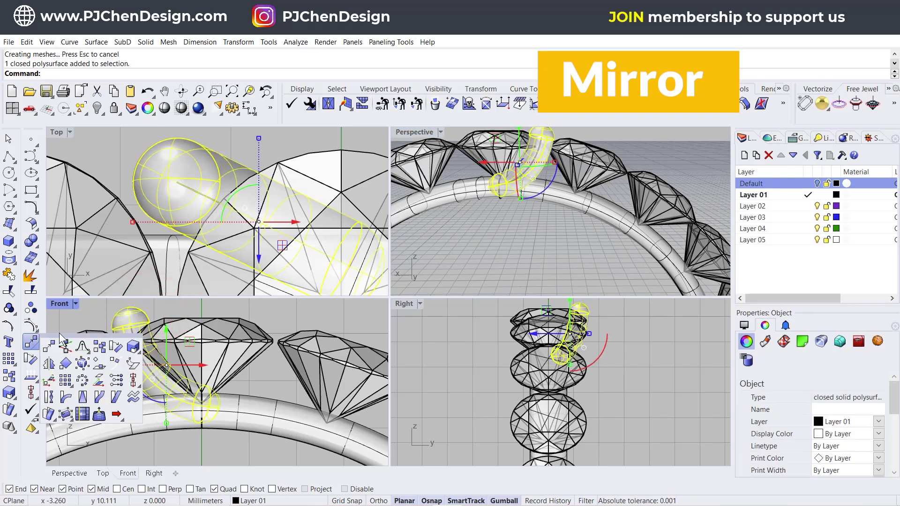
left_click(48, 397)
left_click(507, 255)
right_click_drag(508, 255, 566, 198)
scroll(221, 173, "down", 5)
Step: Select both prongs and group them as one pair
left_click(196, 161)
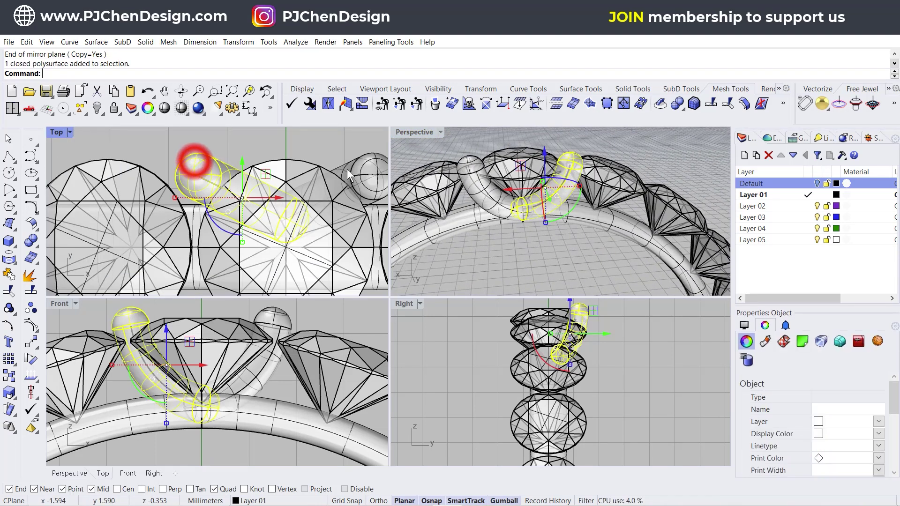
left_click(367, 167, "shift")
scroll(227, 161, "down", 3)
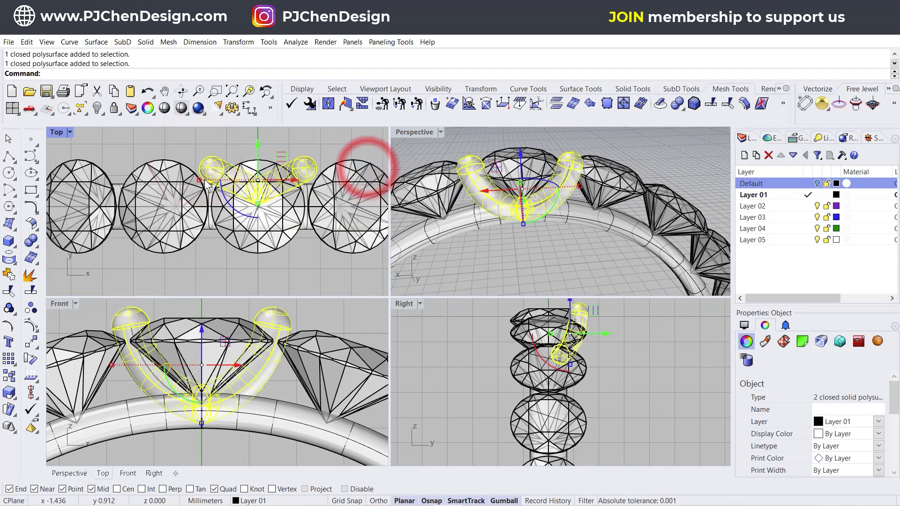
left_click(8, 307)
scroll(156, 367, "down", 6)
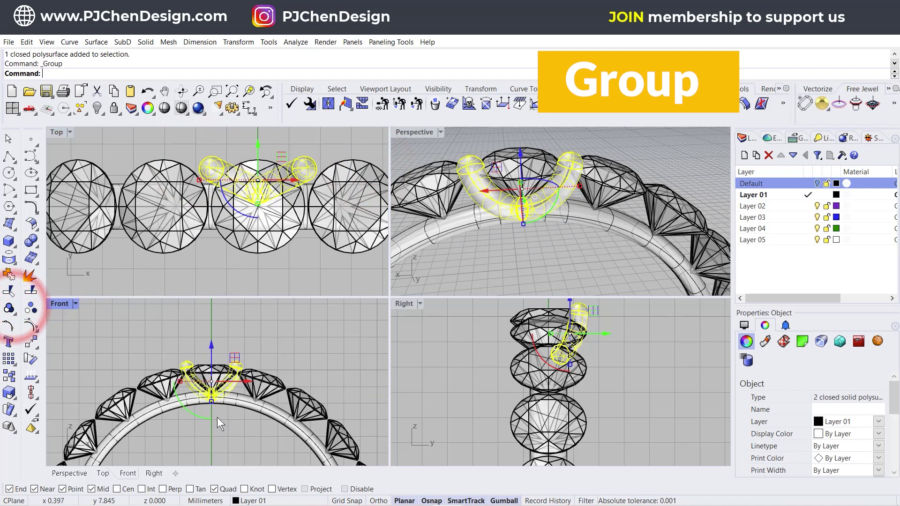
double_click(59, 304)
scroll(355, 338, "down", 3)
Step: Polar-array the grouped prong pair 20 times over 360° around the origin
right_click_drag(355, 339, 326, 276)
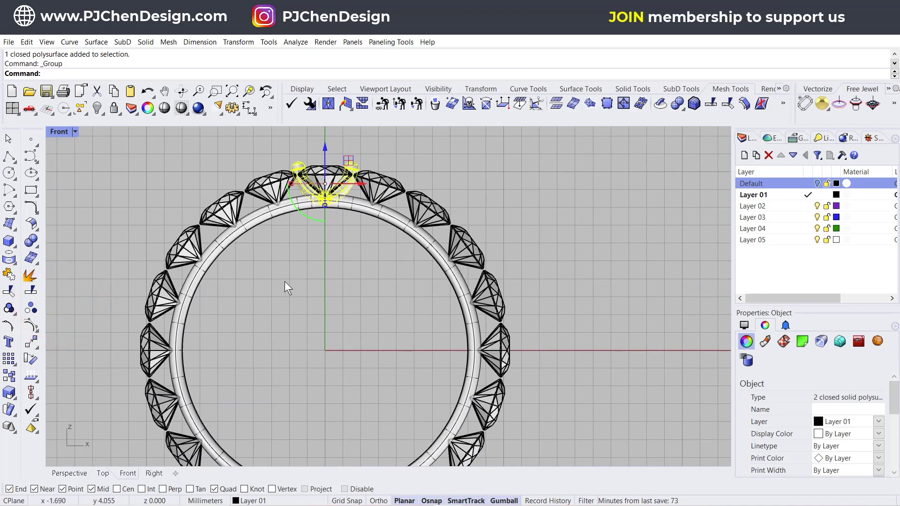
left_click(11, 365)
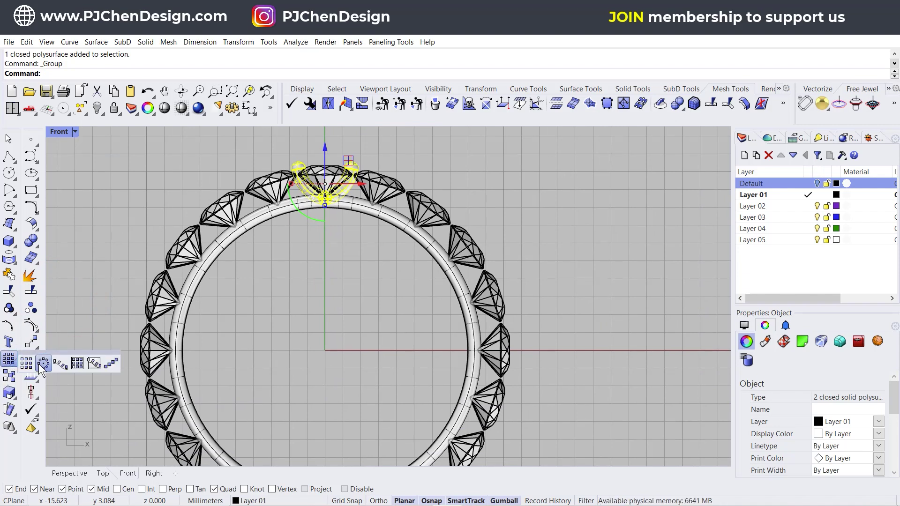
left_click(43, 365)
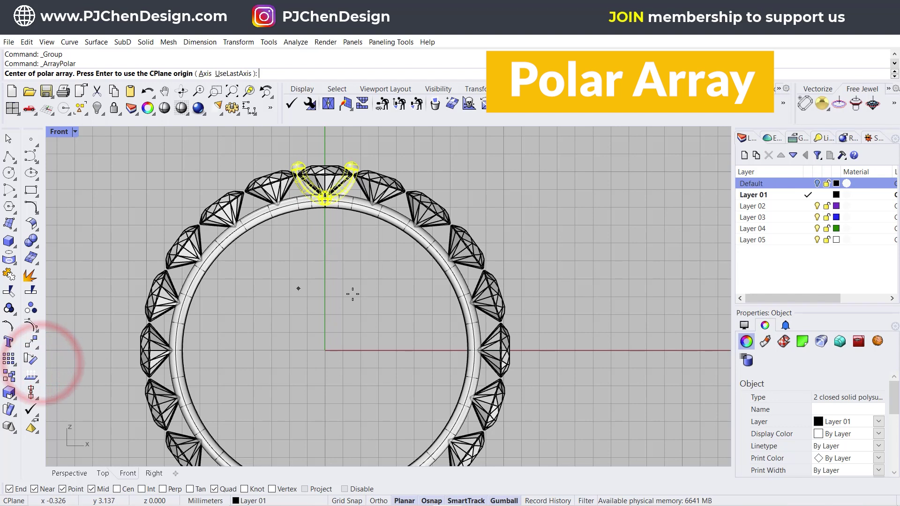
type("0")
key("Return")
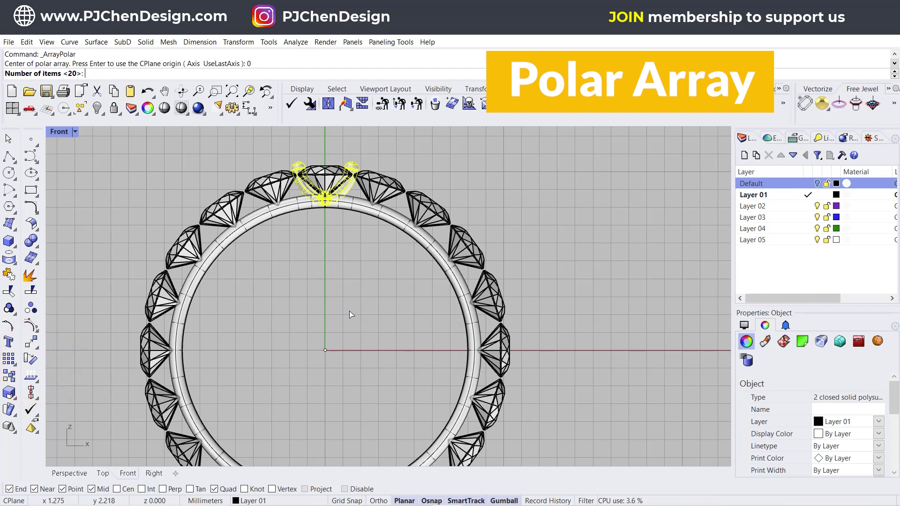
key("Return")
key("Return")
key("Return")
Step: Restore the four-view layout, clear the selection and orbit the Perspective view to check the prongs
double_click(60, 130)
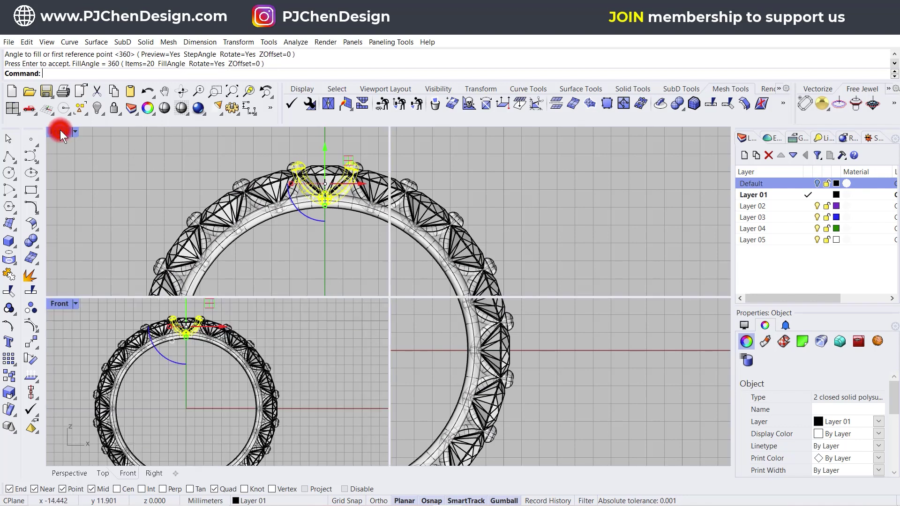
left_click(117, 161)
left_click(552, 251)
right_click_drag(535, 246, 440, 157)
double_click(413, 133)
scroll(167, 240, "up", 5)
right_click_drag(168, 240, 314, 252)
left_click(482, 271)
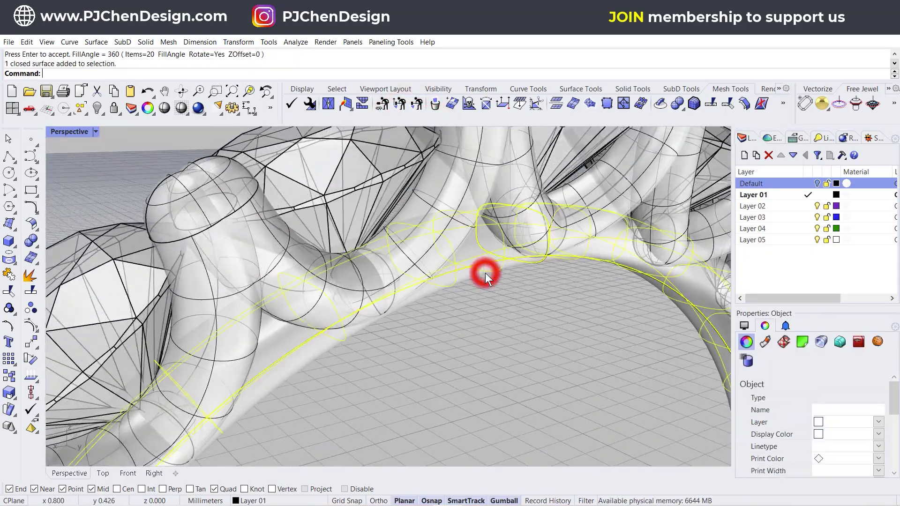
left_click(532, 351)
right_click_drag(533, 351, 467, 306)
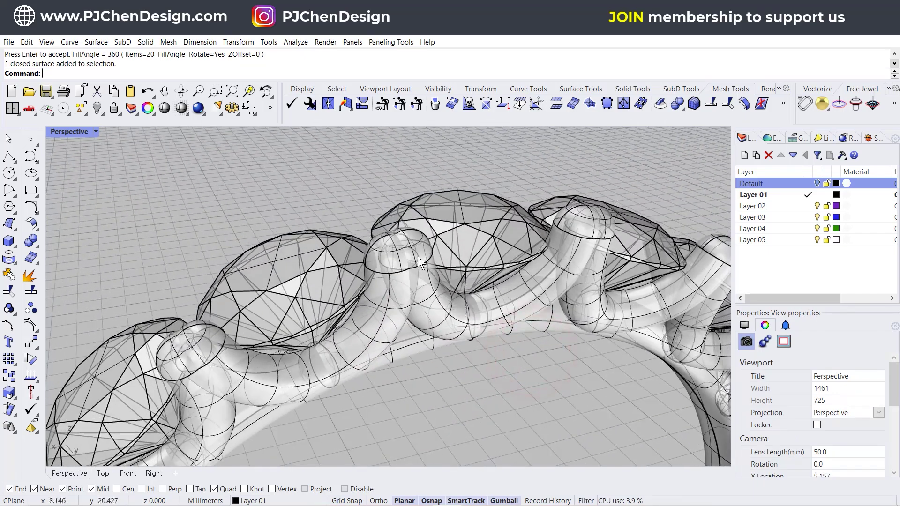
right_click_drag(452, 245, 356, 309)
scroll(338, 317, "up", 5)
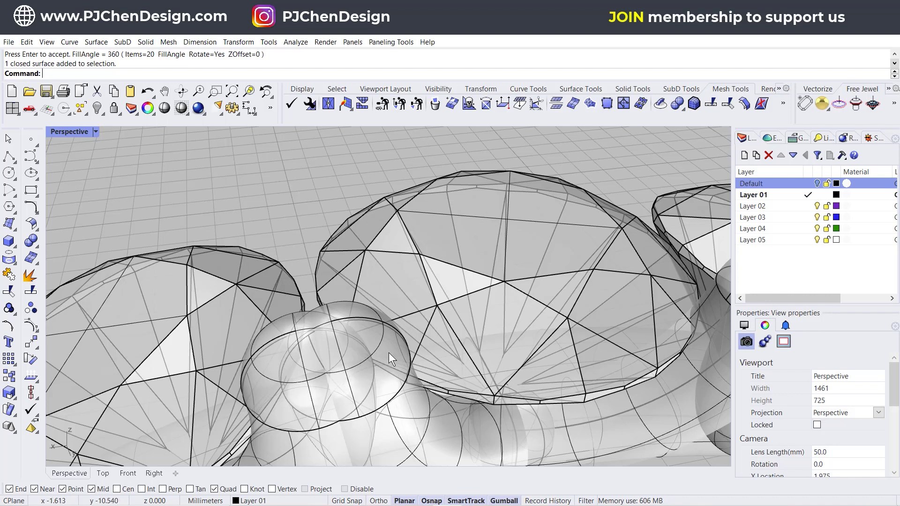
left_click(334, 365)
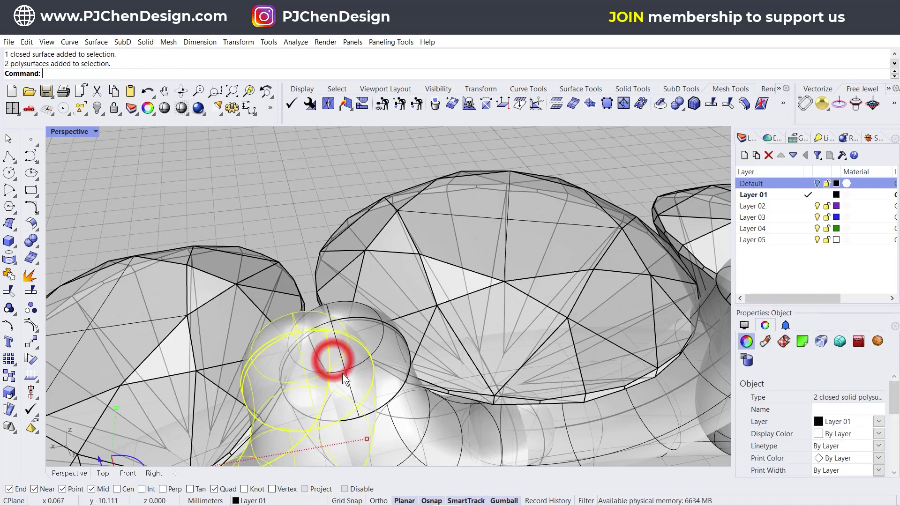
left_click(371, 392)
left_click(303, 199)
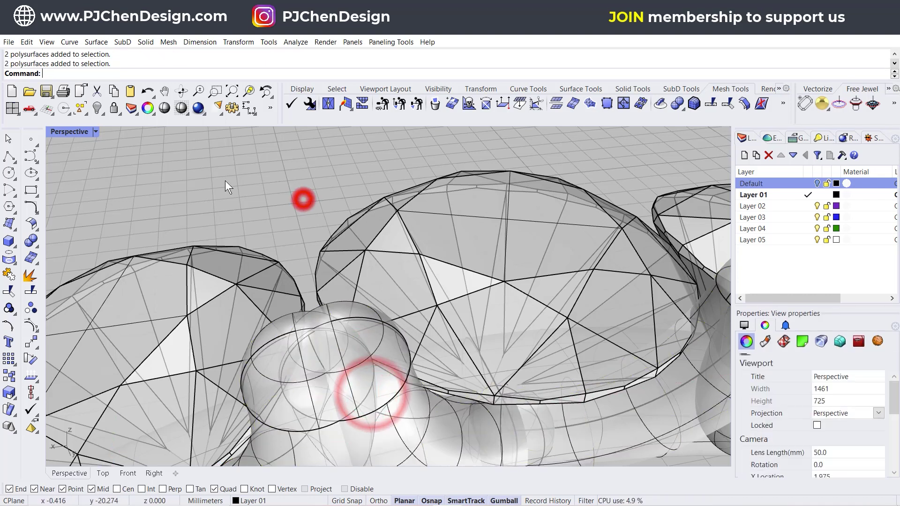
Step: Window-select all prongs in the Top view, excluding the stray closed curve, and group them
double_click(75, 131)
left_click(76, 128)
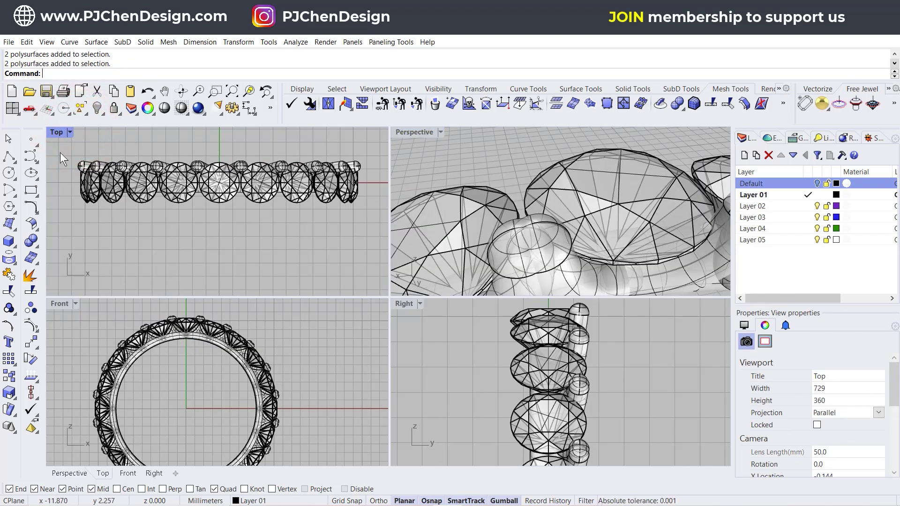
left_click_drag(60, 153, 385, 183)
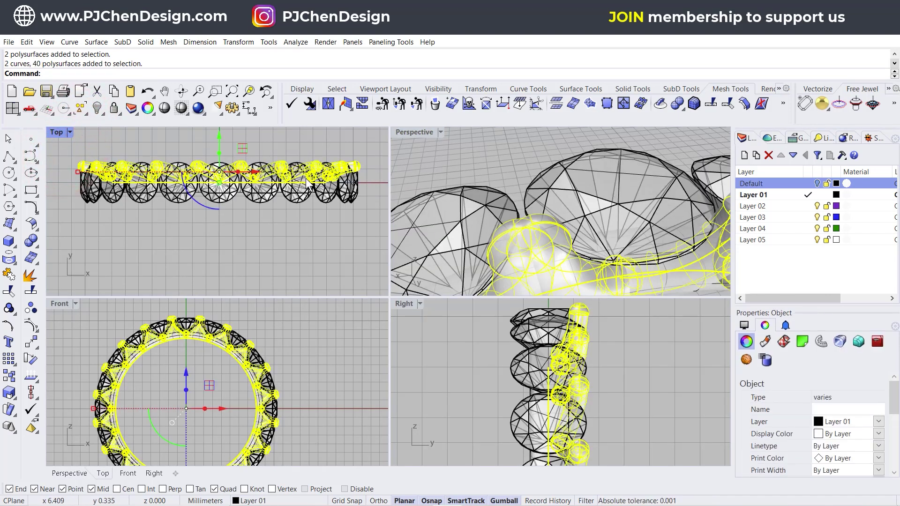
left_click(302, 191, "ctrl")
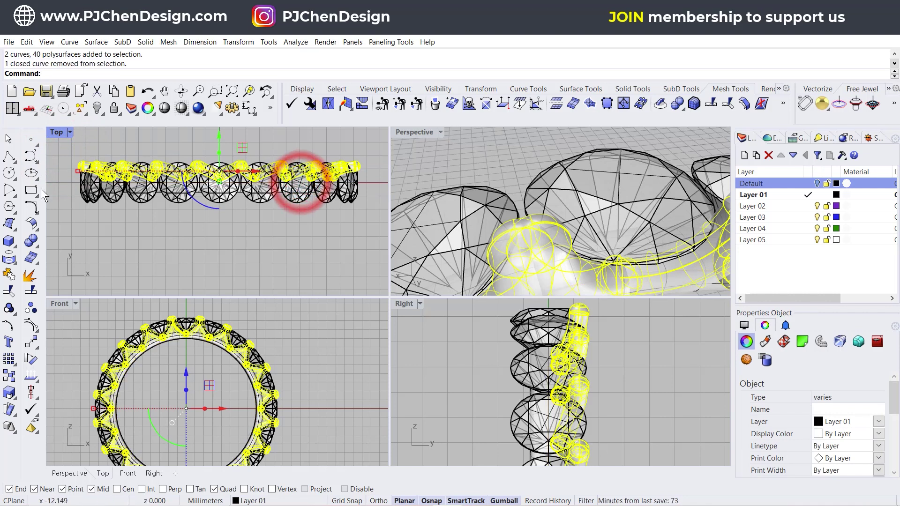
left_click(9, 308)
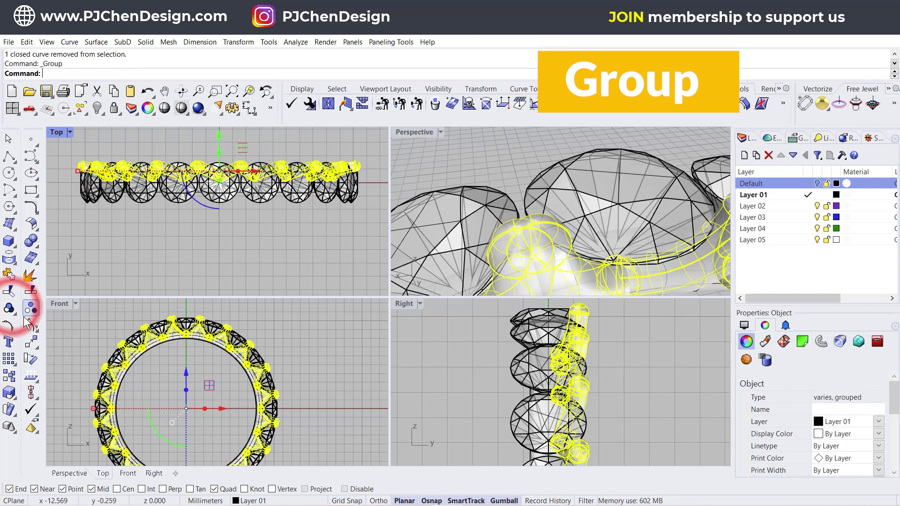
Step: Mirror the prong group from origin 0 across the X axis to the band's opposite edge
left_click(31, 342)
left_click(49, 363)
type("0")
key("Return")
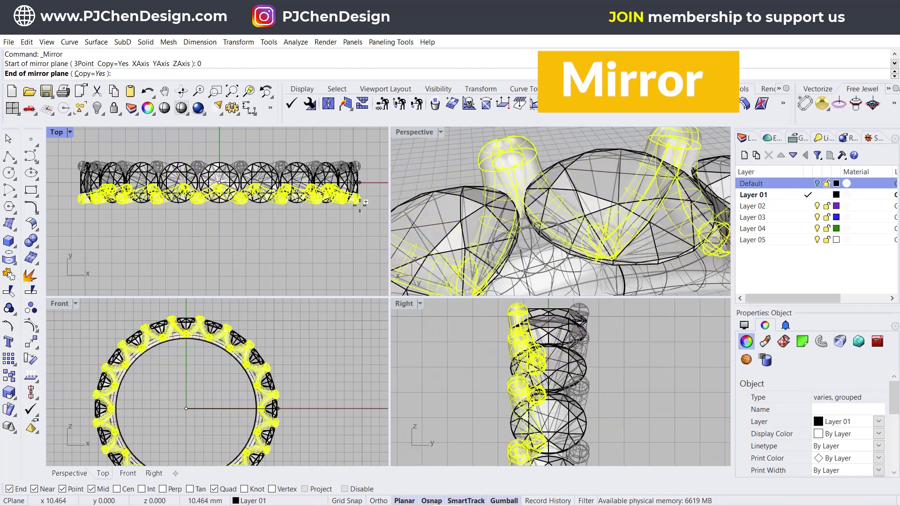
left_click(373, 190)
right_click_drag(511, 213, 452, 160)
double_click(413, 132)
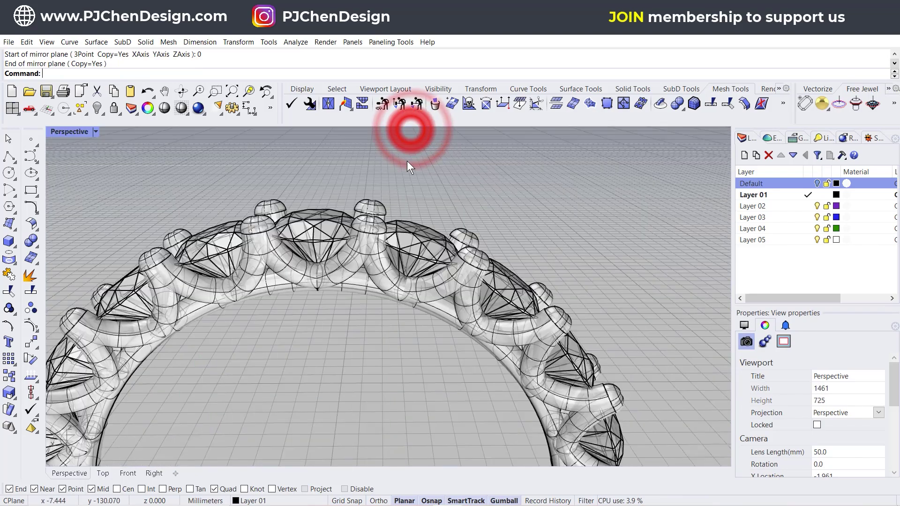
right_click_drag(409, 197, 381, 313)
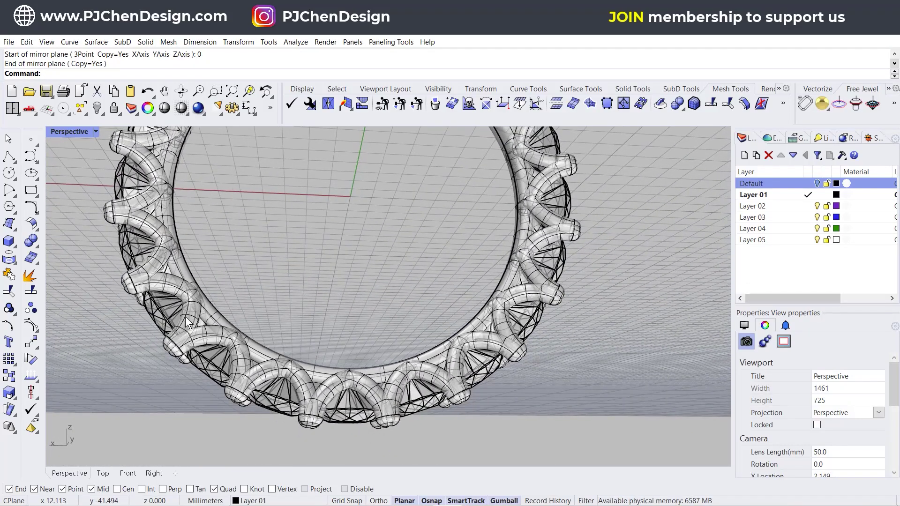
right_click_drag(450, 366, 111, 160)
left_click(55, 132)
Step: Select one diamond in the enlarged Front view
double_click(65, 132)
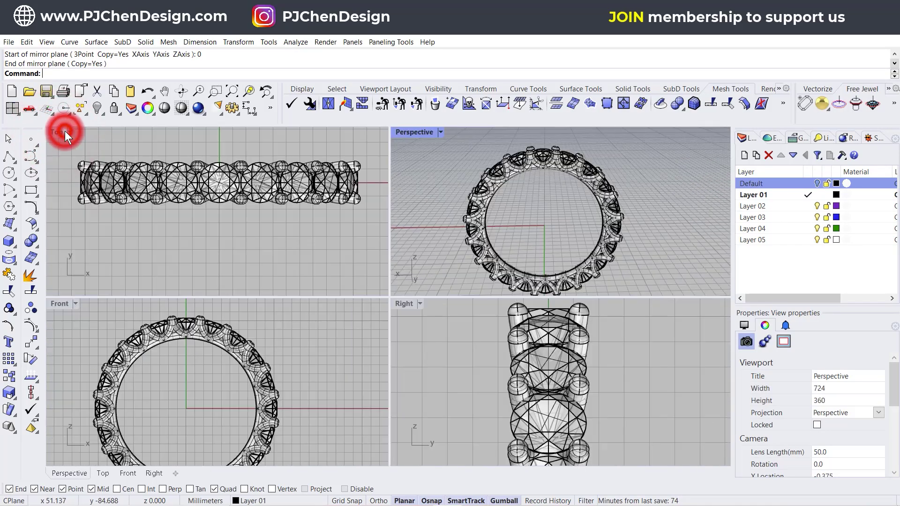
scroll(189, 358, "up", 5)
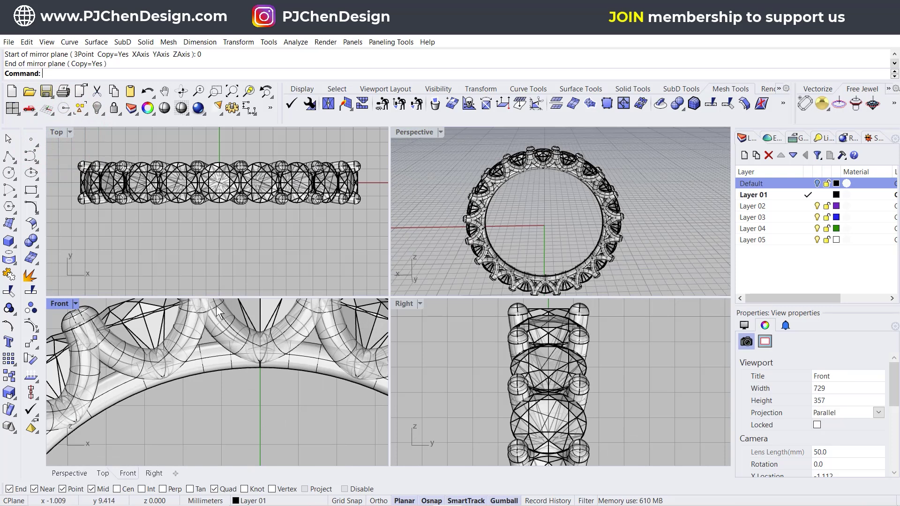
double_click(58, 303)
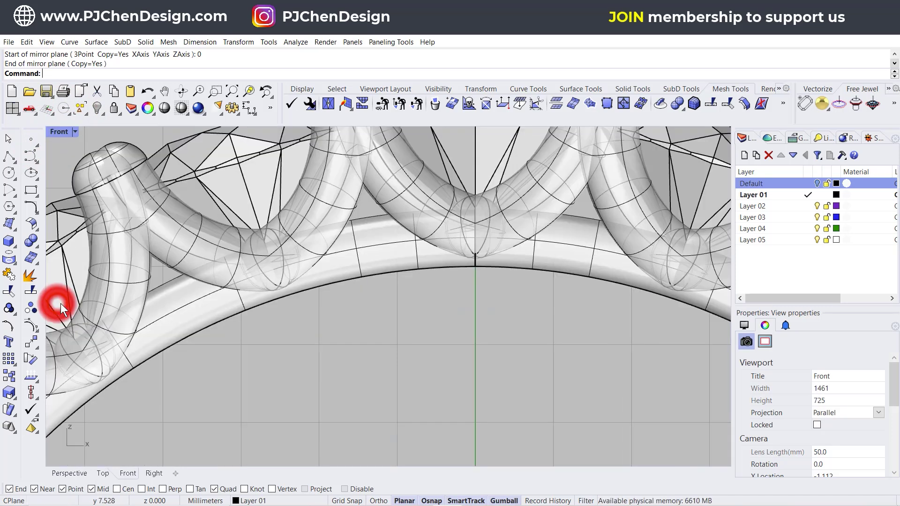
scroll(288, 288, "down", 5)
left_click(343, 232)
Step: Alt-drag a copy of the diamond off the ring and rotate it with the gumball
double_click(55, 132)
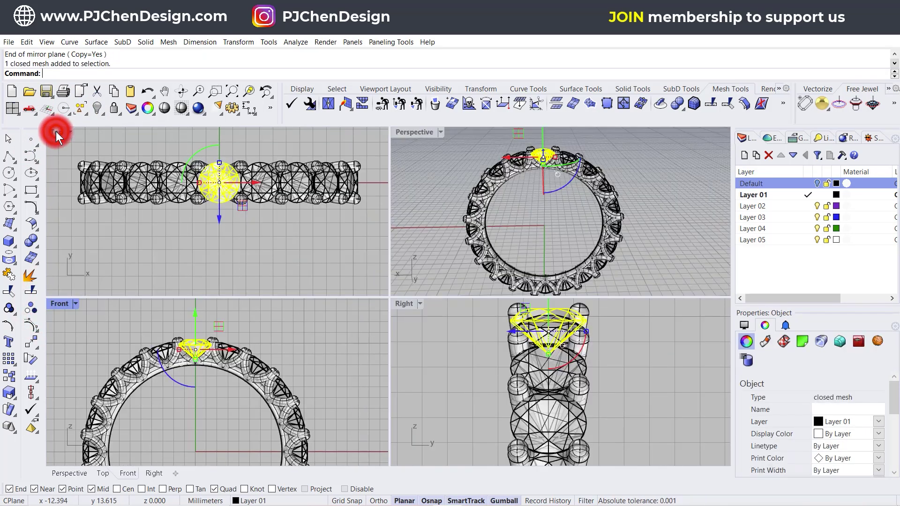
scroll(545, 358, "up", 5)
left_click_drag(544, 358, 444, 367)
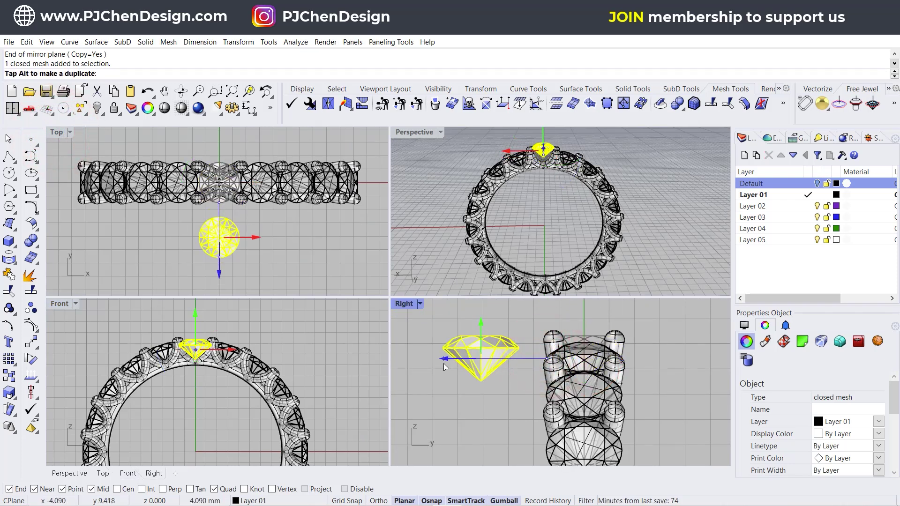
key("alt")
left_click_drag(444, 367, 444, 367)
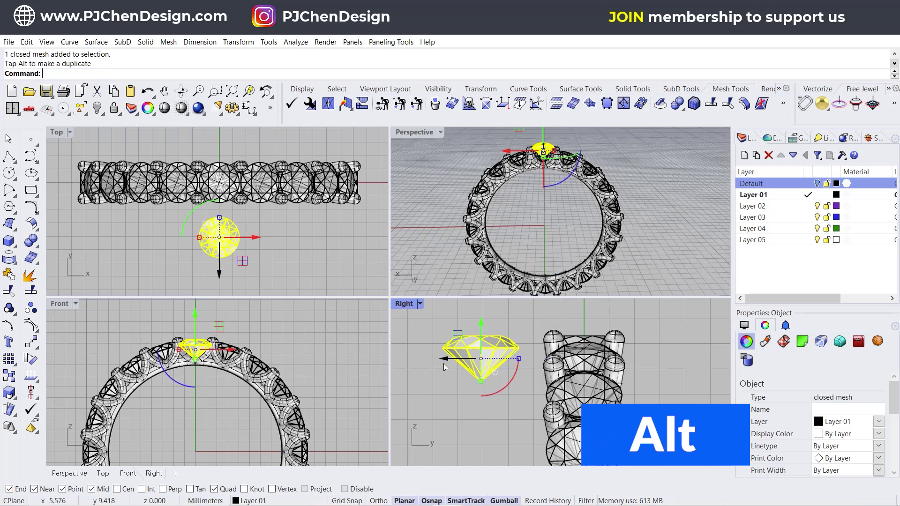
left_click_drag(501, 390, 515, 344)
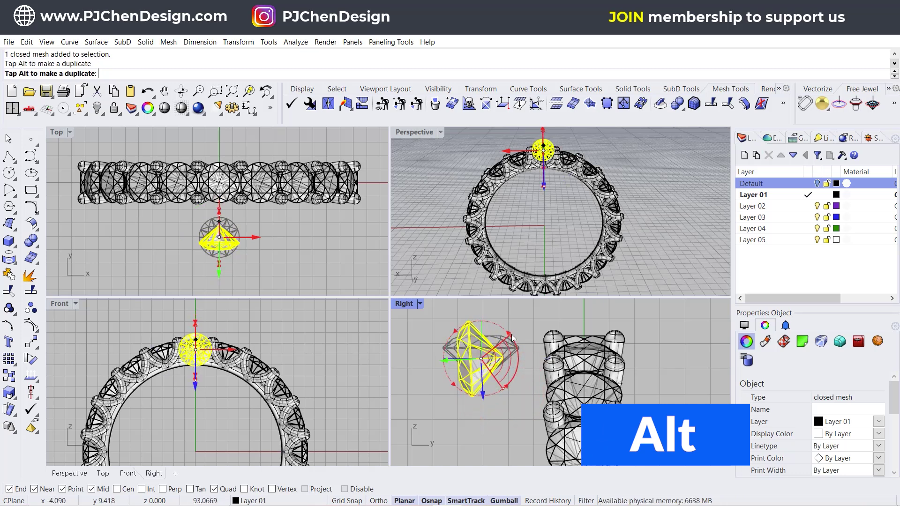
left_click(495, 431)
Step: Scale the copied diamond down to accent-stone size, rotate it in the Right view and reposition it
scroll(199, 346, "up", 3)
left_click(202, 317)
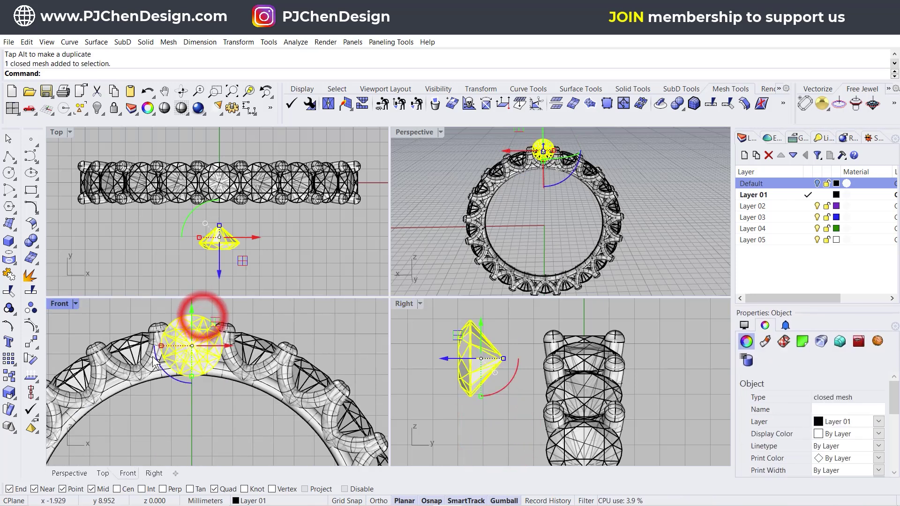
scroll(162, 344, "up", 2)
left_click_drag(165, 335, 195, 335)
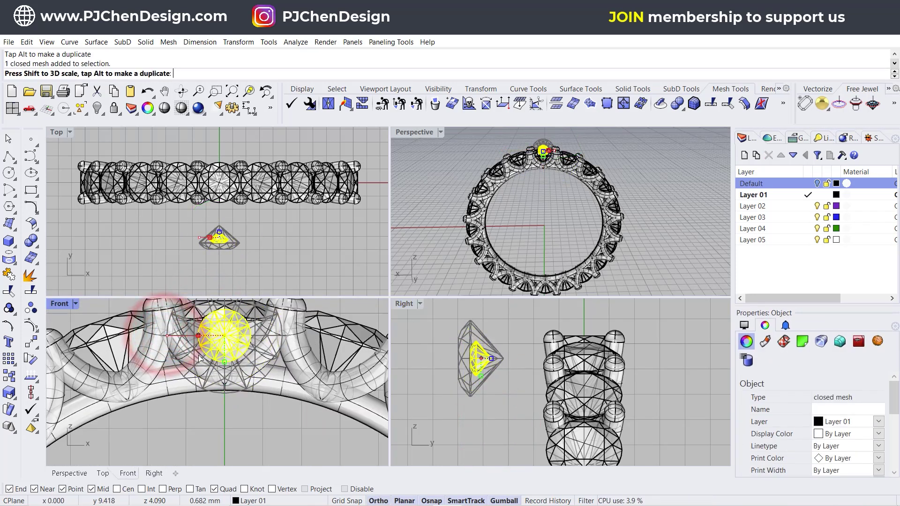
scroll(487, 384, "up", 2)
left_click_drag(502, 385, 511, 391)
left_click(495, 409)
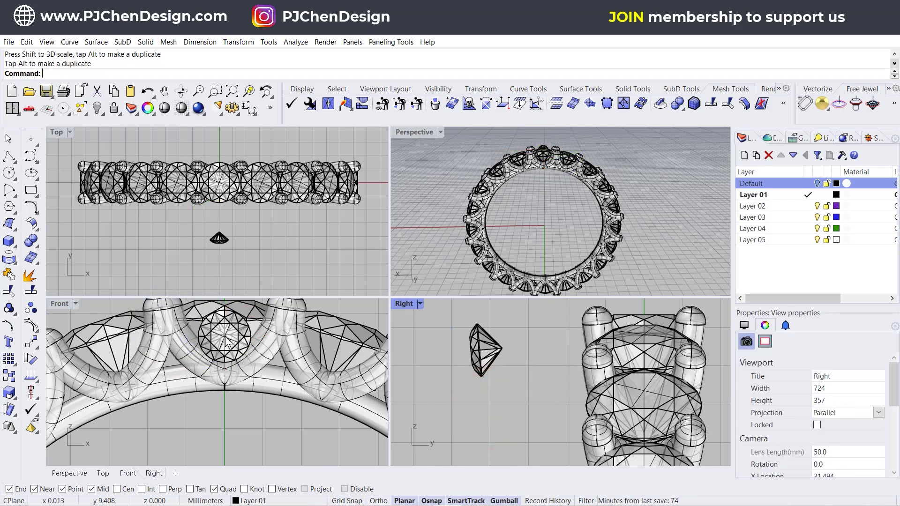
left_click_drag(229, 347, 224, 324)
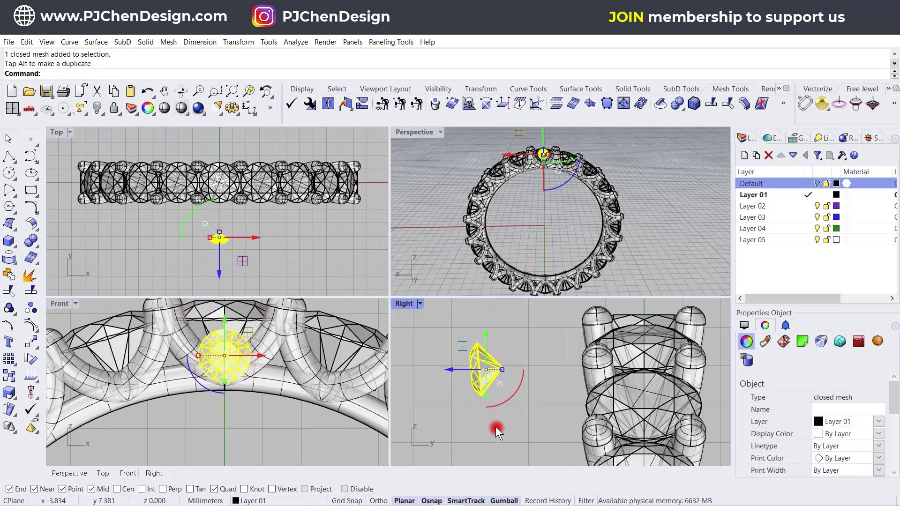
Step: Draw a short two-point polyline just above the accent stone in the Right view
left_click(495, 428)
left_click(9, 157)
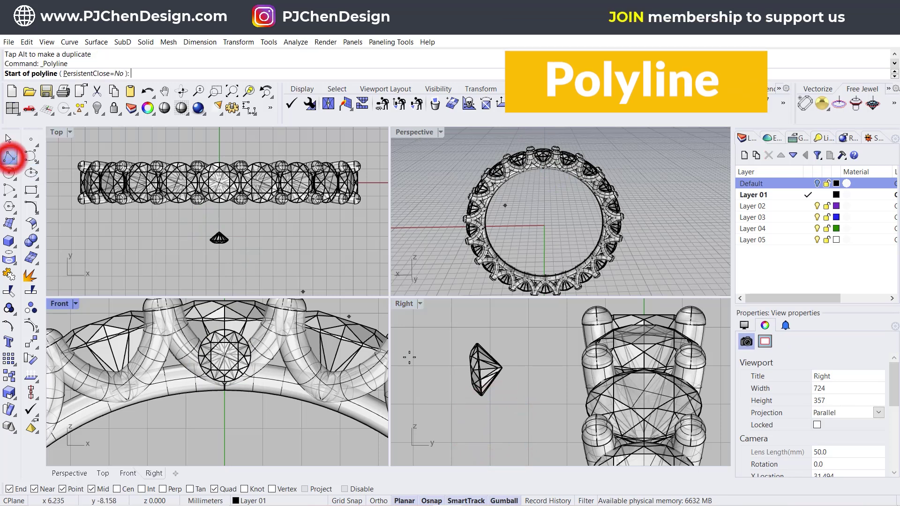
scroll(415, 360, "up", 1)
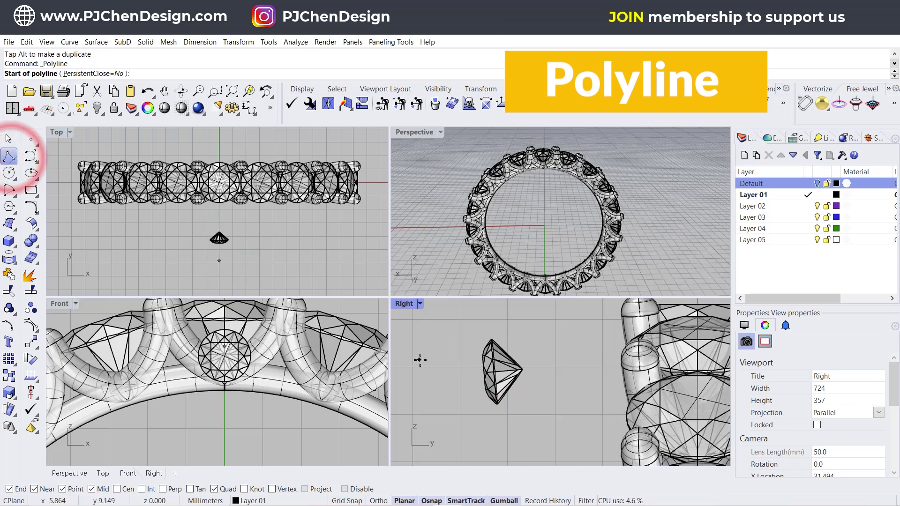
left_click(476, 333)
left_click(515, 333)
key("Return")
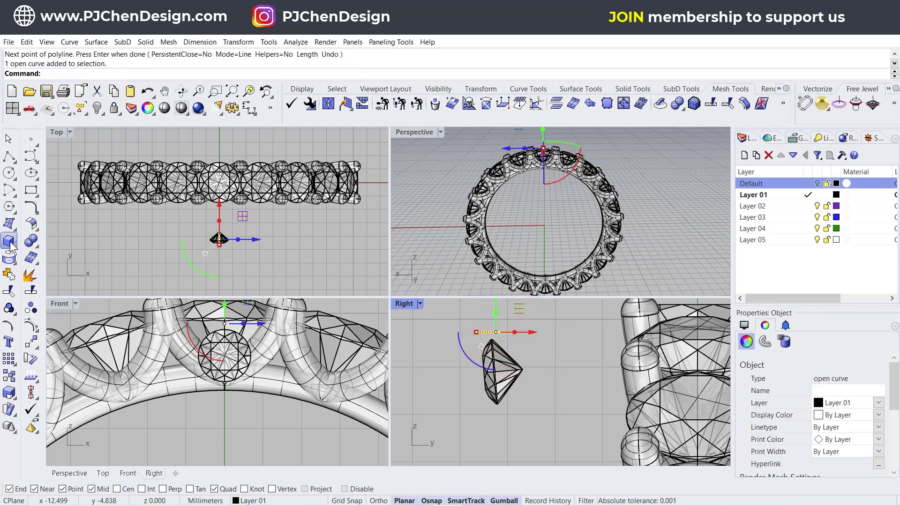
Step: Run Pipe along the line with round caps and radius 0.25 at both ends
left_click(9, 243)
left_click(60, 296)
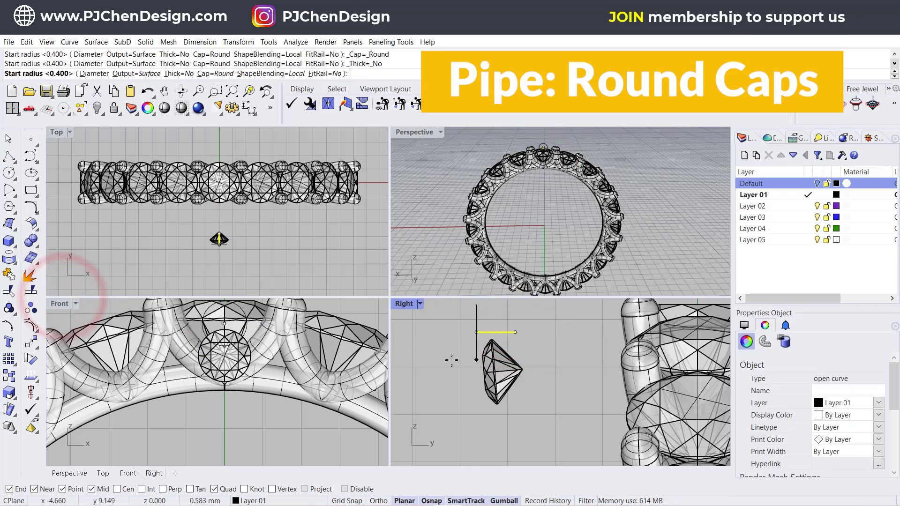
type("0.")
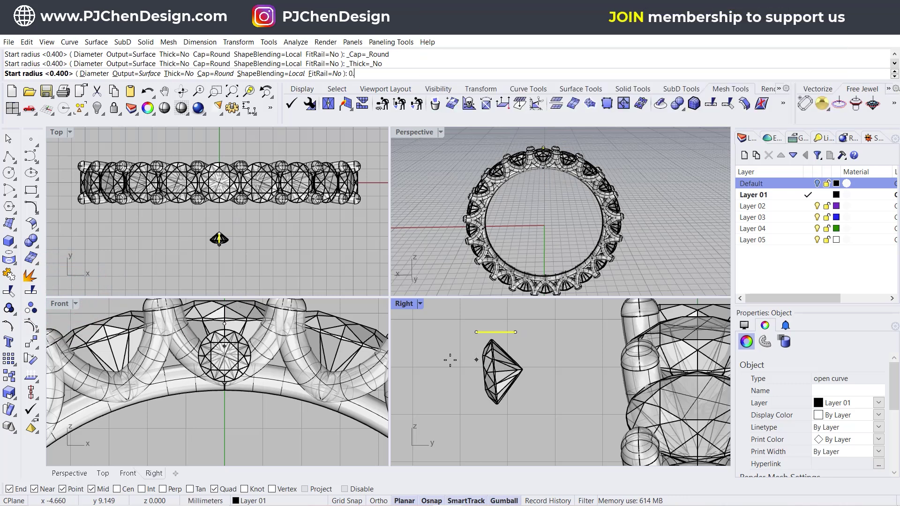
type("25")
key("Return")
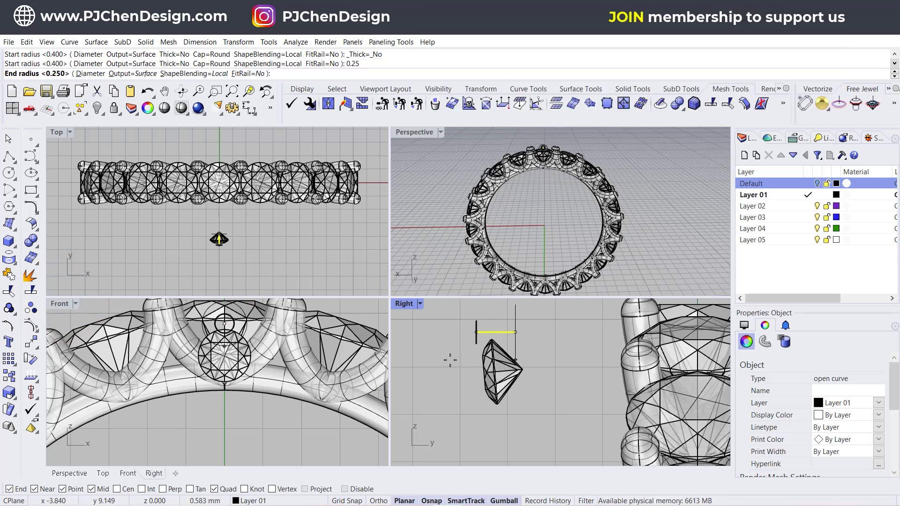
right_click_drag(465, 358, 459, 360)
key("Return")
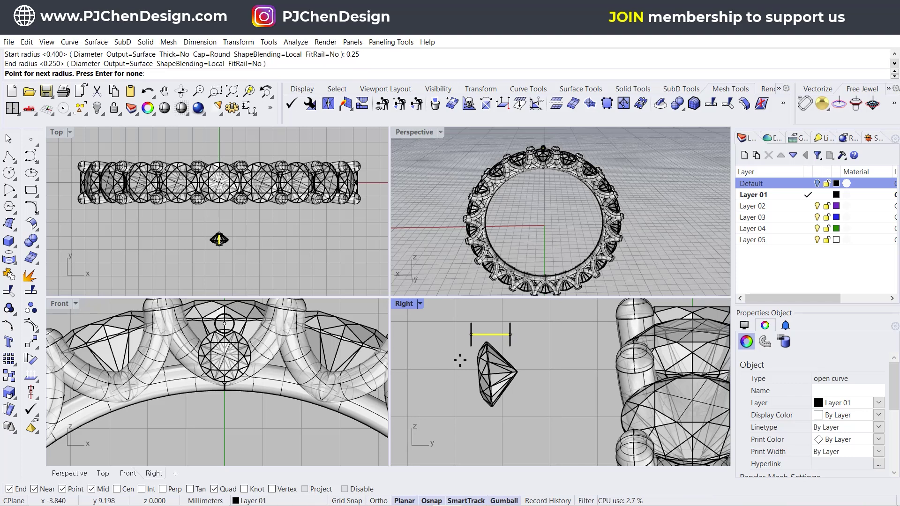
key("Return")
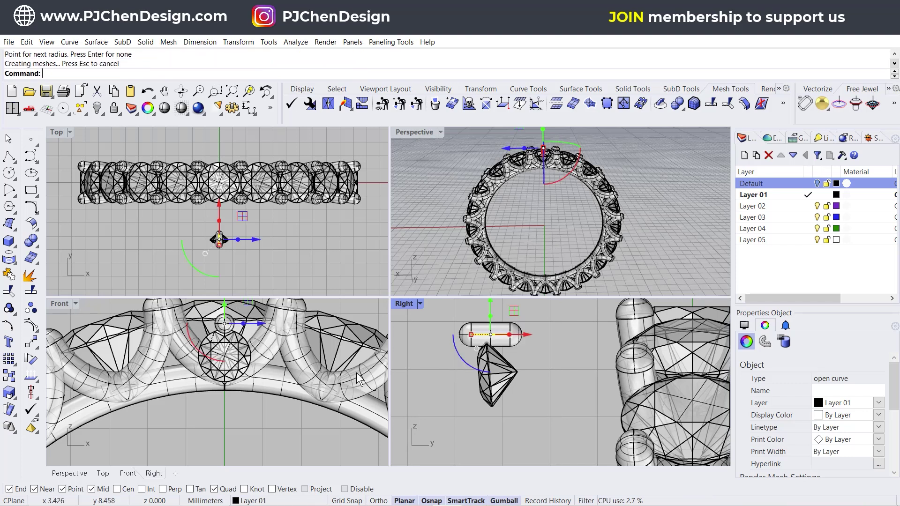
scroll(490, 349, "up", 2)
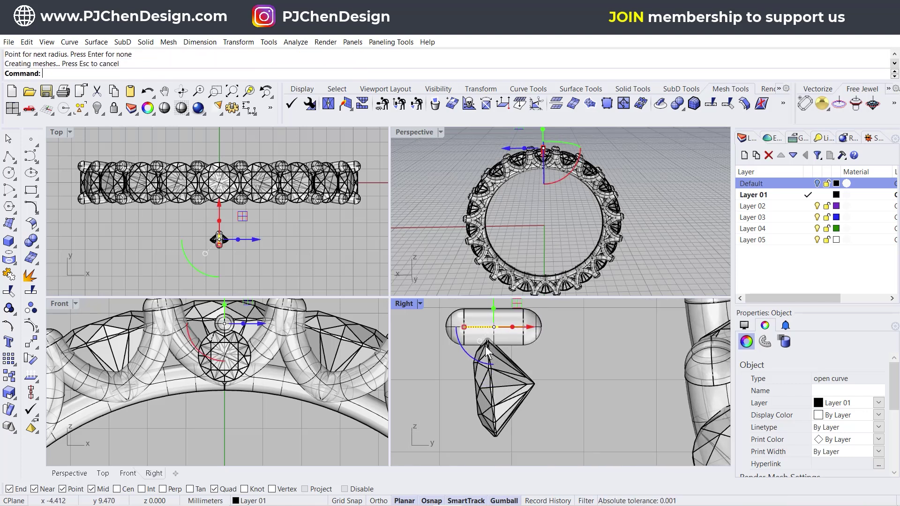
scroll(484, 340, "up", 2)
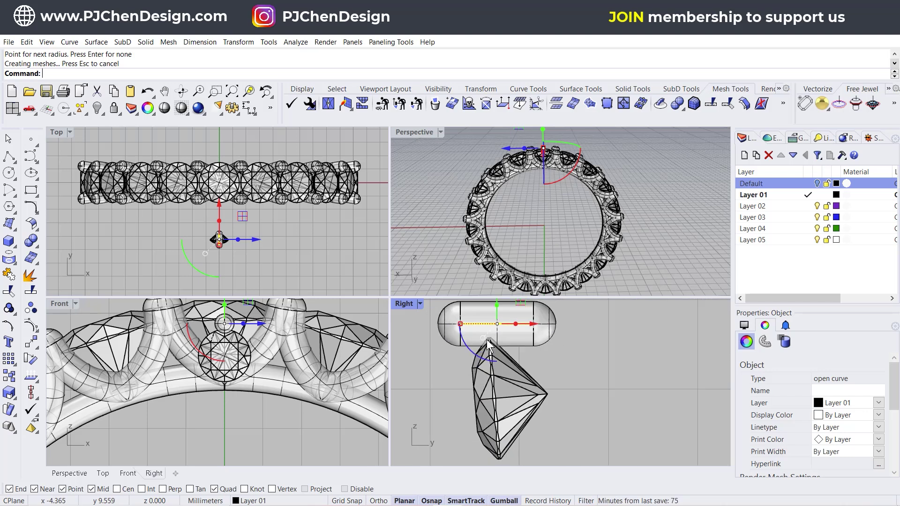
scroll(488, 344, "down", 1)
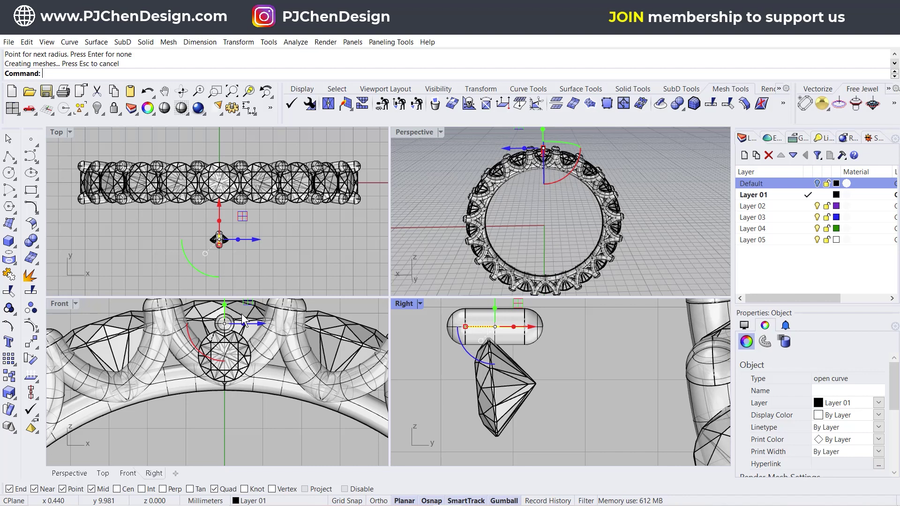
right_click(529, 323)
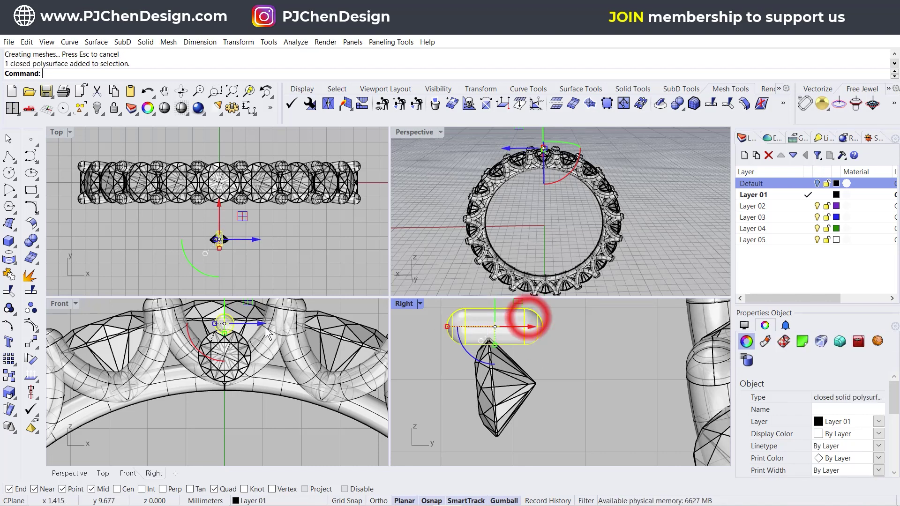
Step: Enlarge the Front view and Alt-drag a copy of the prong to the stone's lower right
double_click(63, 302)
right_click_drag(395, 222, 315, 255)
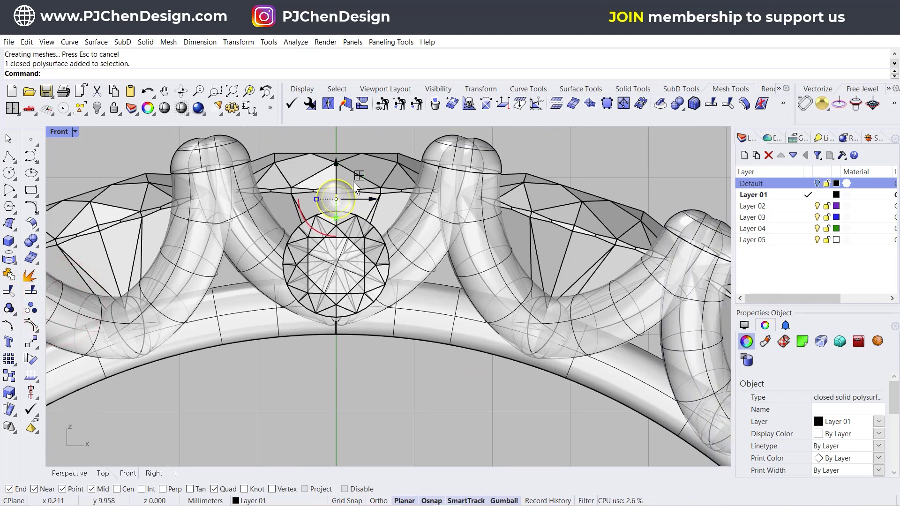
key("alt")
left_click_drag(354, 183, 408, 280)
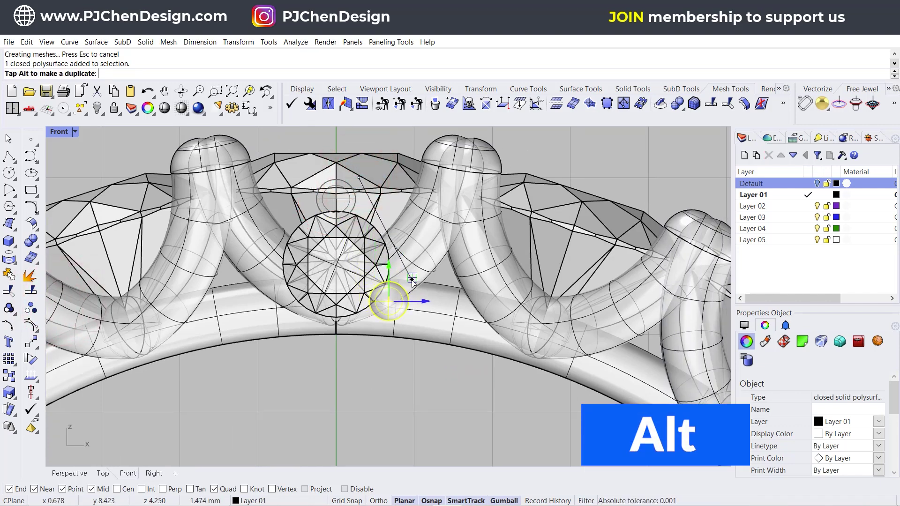
left_click_drag(412, 280, 412, 280)
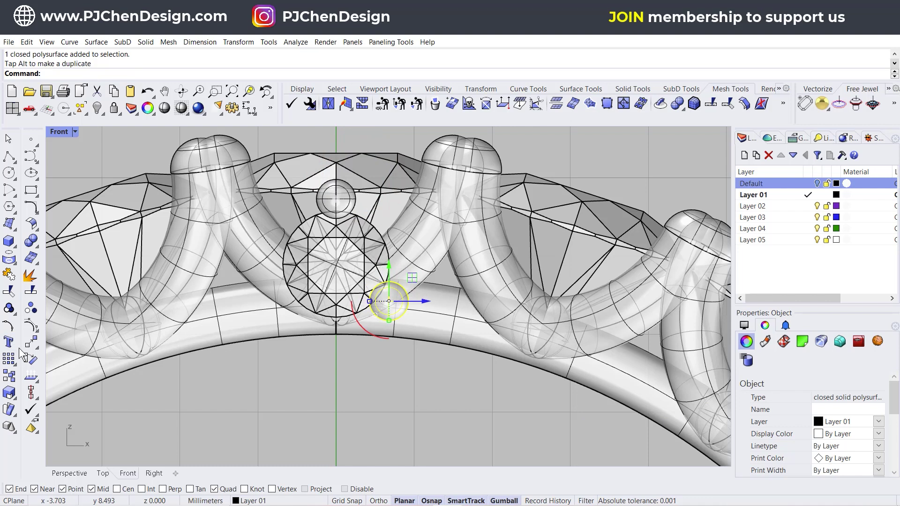
Step: Start Mirror on the prong, setting the mirror line's first point on the centre line
left_click(34, 343)
left_click(50, 363)
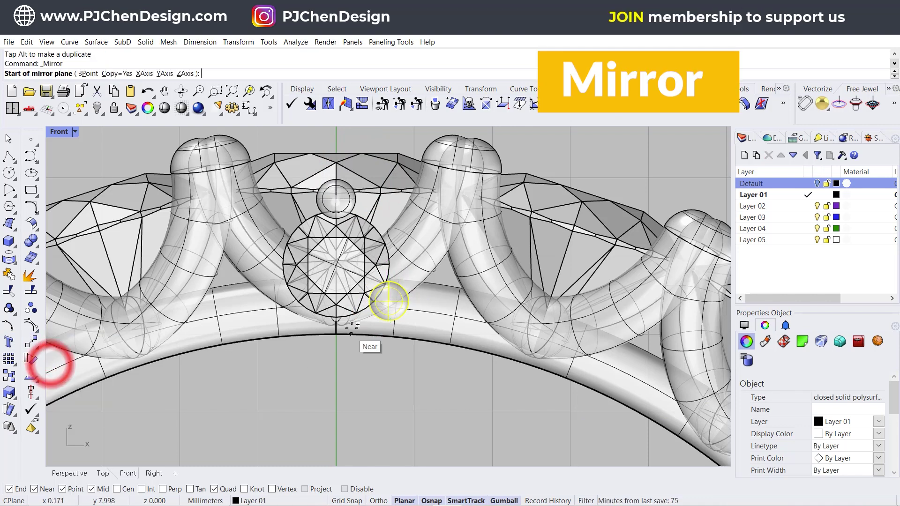
left_click(336, 327)
Step: Finish the mirror, shrink the accent stone, and move the top and right prongs snug against it
left_click(331, 371)
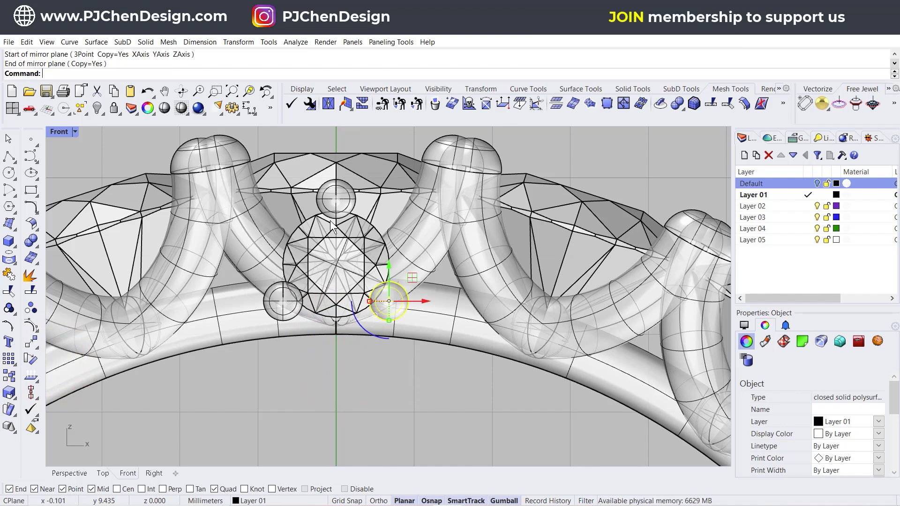
left_click(361, 230)
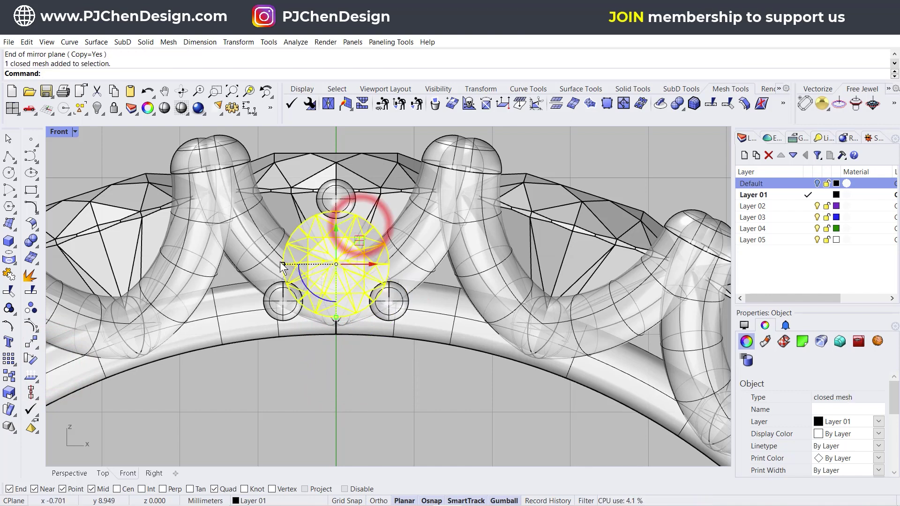
mouse_move(317, 265)
left_mouse_down()
mouse_move(272, 261)
mouse_move(299, 264)
left_mouse_up()
left_click(346, 202)
left_click_drag(339, 166, 351, 240)
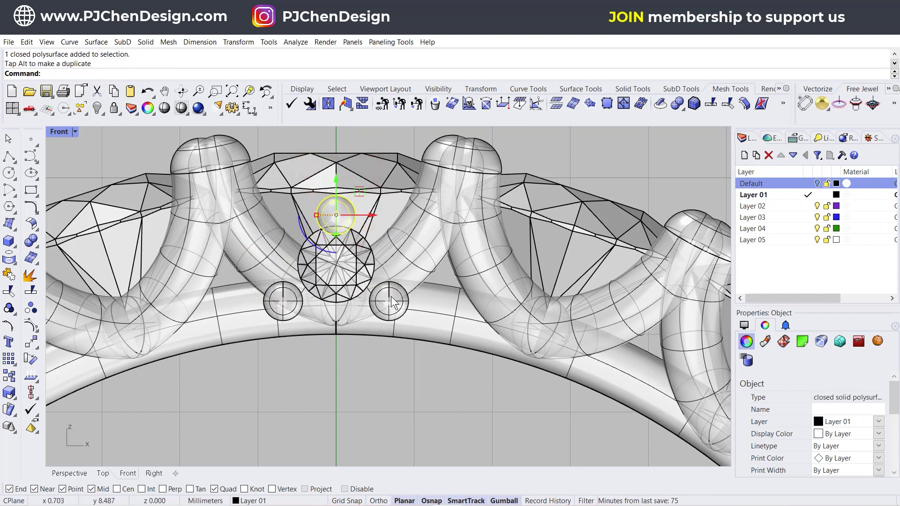
left_click_drag(390, 296, 395, 275)
Step: Delete the left prong, re-mirror the right prong across the vertical centre line, and select the cluster
left_click(280, 319)
key("Delete")
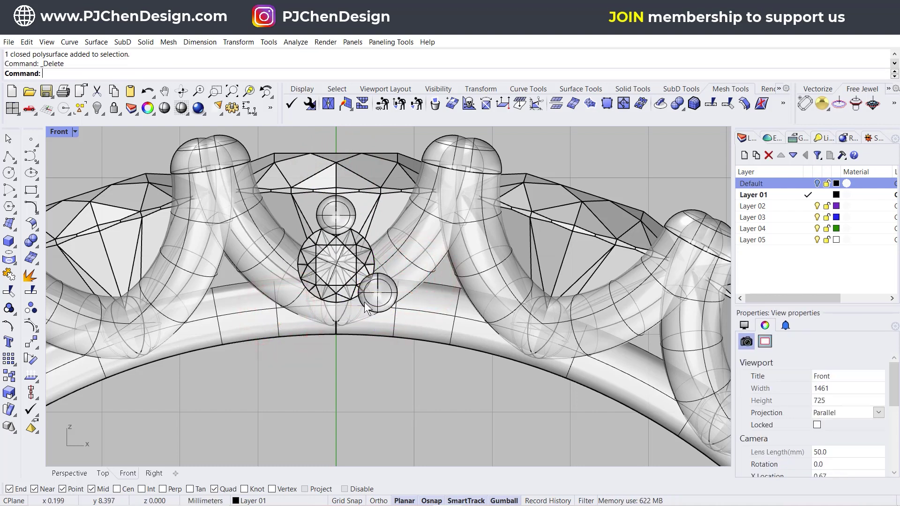
left_click(373, 299)
left_click(380, 296)
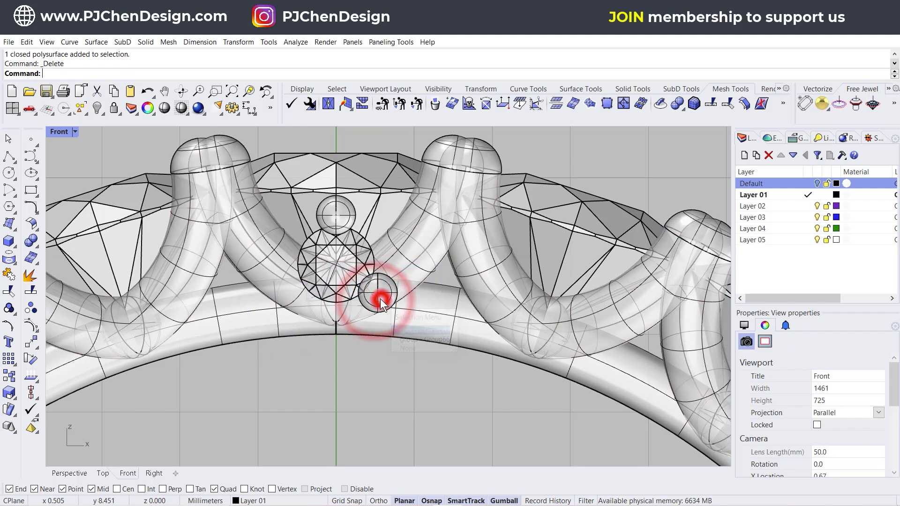
left_click(403, 329)
left_click(36, 342)
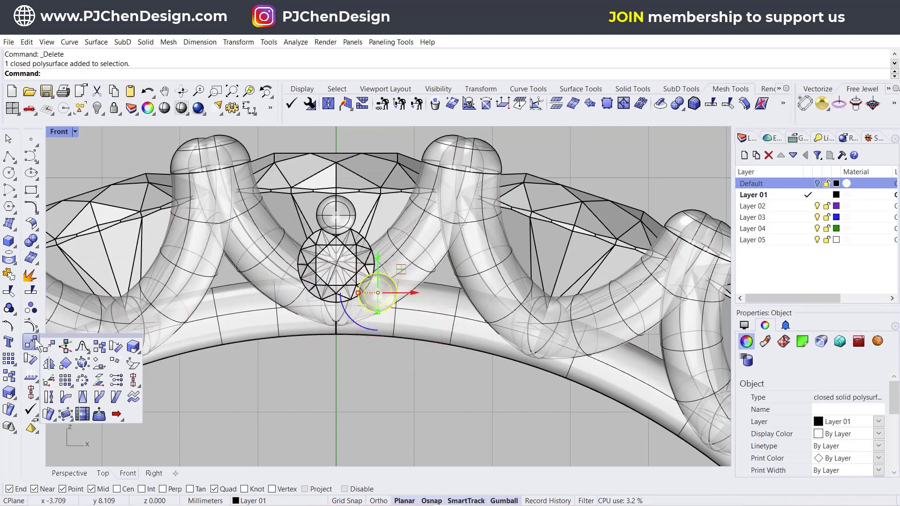
left_click(51, 364)
left_click(336, 307)
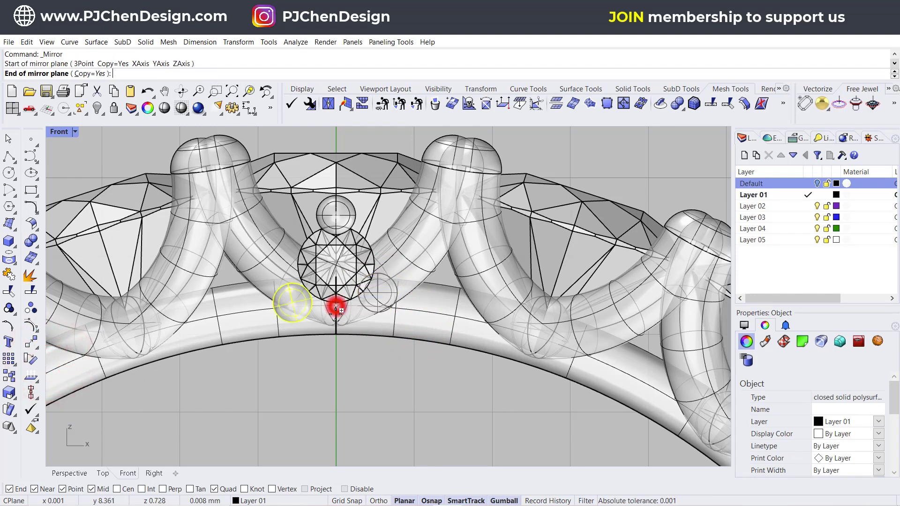
left_click(336, 368)
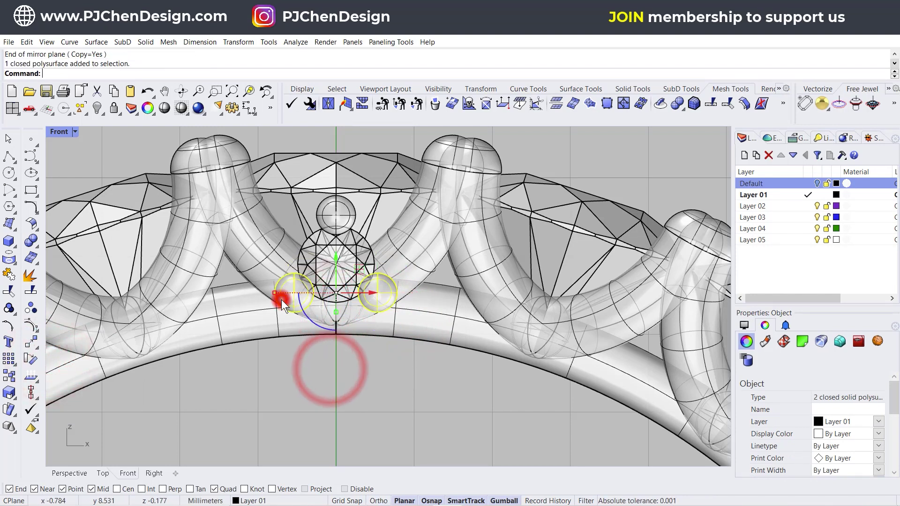
left_click(281, 299)
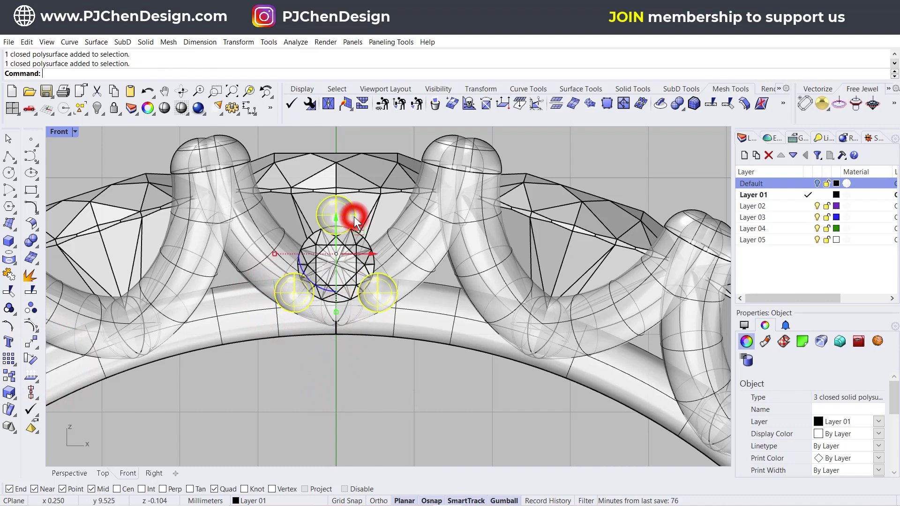
left_click(371, 244)
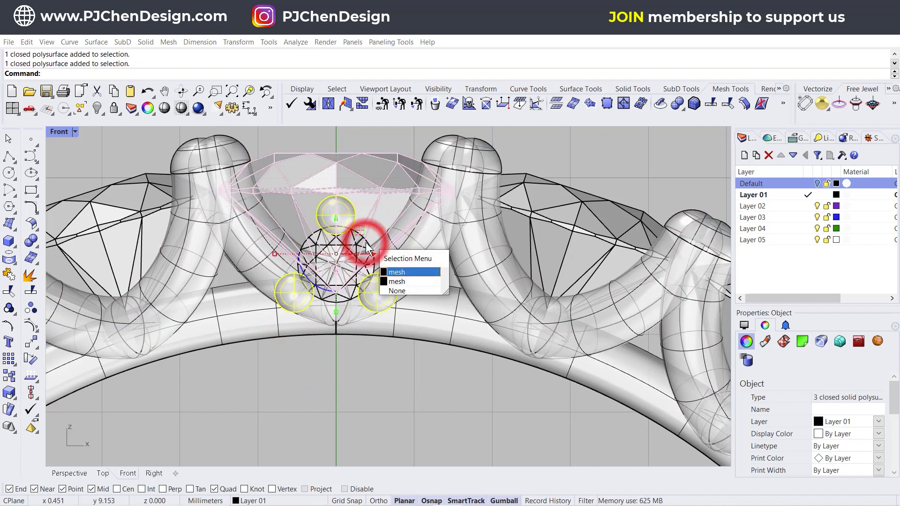
Step: Rotate the accent cluster about origin 0 into the gap beside the top stone
left_click(391, 282)
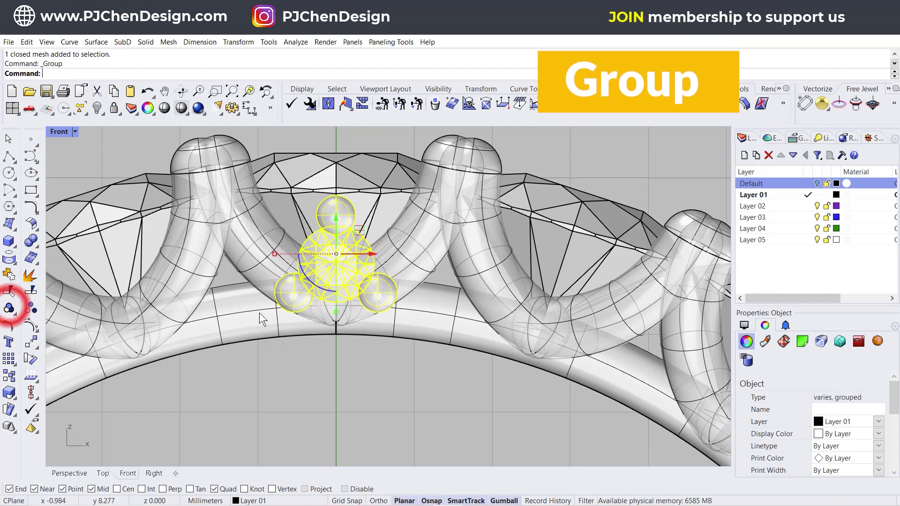
left_click_drag(365, 241, 264, 266)
key("ctrl+z")
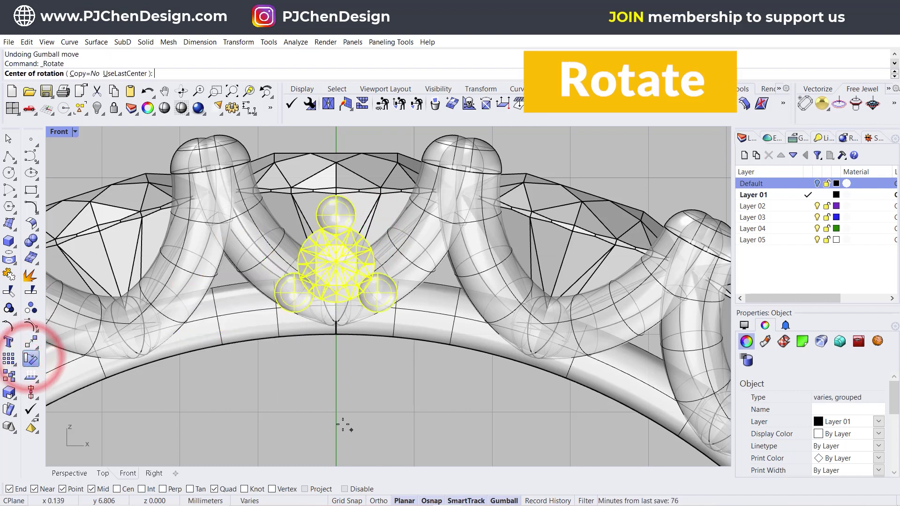
type("0")
key("Return")
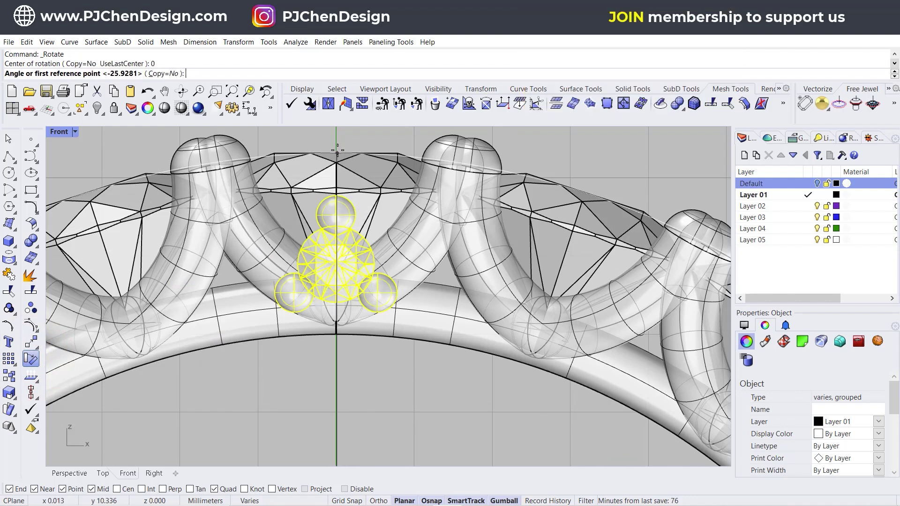
left_click(336, 141)
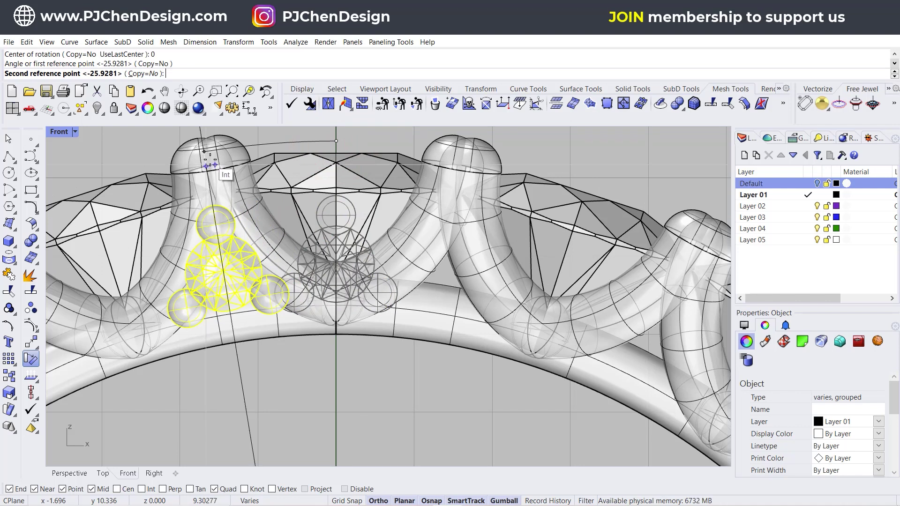
left_click(206, 165)
Step: Nudge the rotated cluster down into the gap and restore the four-view layout
left_click(251, 386)
left_click(222, 277)
left_click_drag(223, 277, 261, 256)
left_click(261, 385)
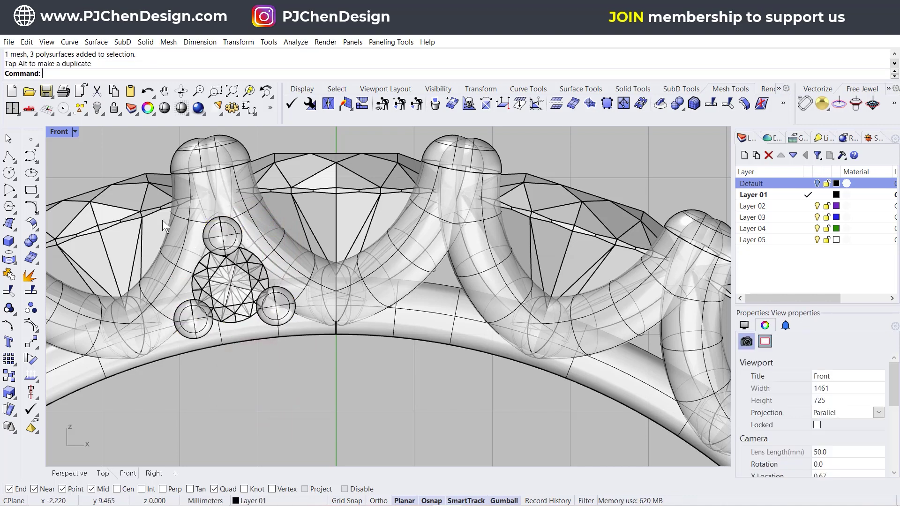
double_click(53, 130)
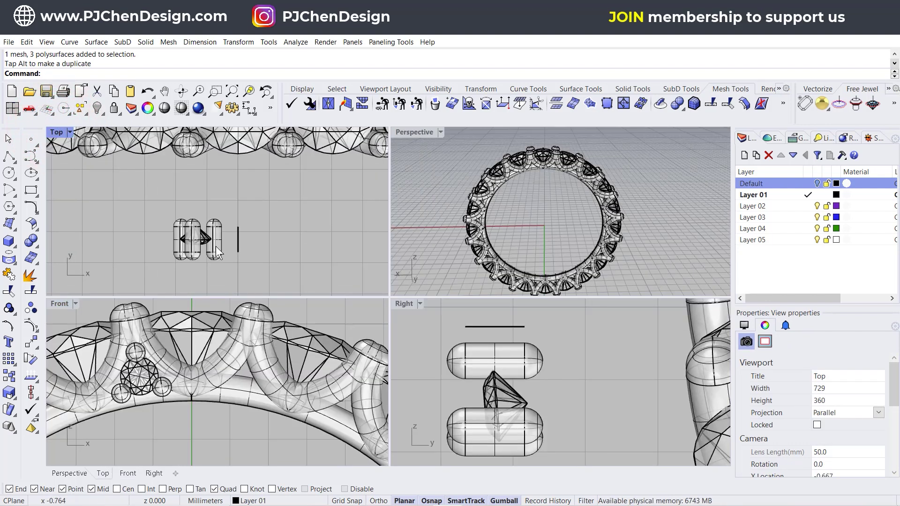
Step: Move the accent cluster in the Top view back within the band's width
left_click(211, 242)
scroll(214, 246, "up", 2)
left_click_drag(217, 246, 225, 155)
left_click(570, 361)
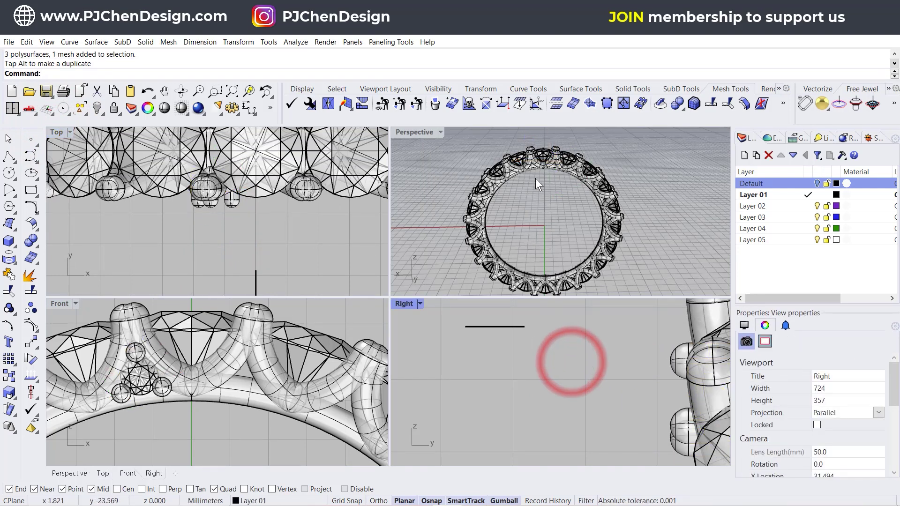
Step: Ungroup the cluster and shift its two lower side prongs snug against the stone in Perspective
right_click_drag(535, 178, 595, 170)
scroll(595, 170, "up", 6)
right_click_drag(544, 203, 530, 176)
scroll(531, 176, "up", 5)
scroll(525, 180, "up", 2)
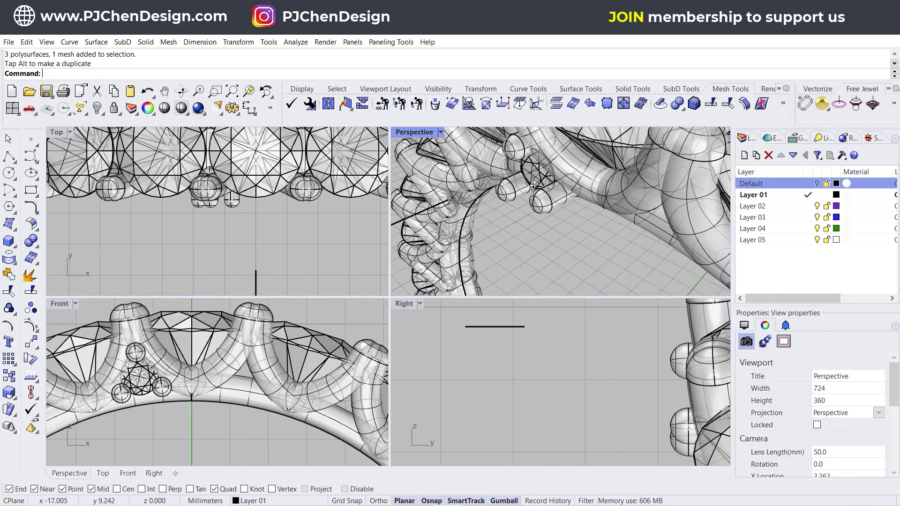
scroll(533, 187, "down", 1)
left_click(536, 215)
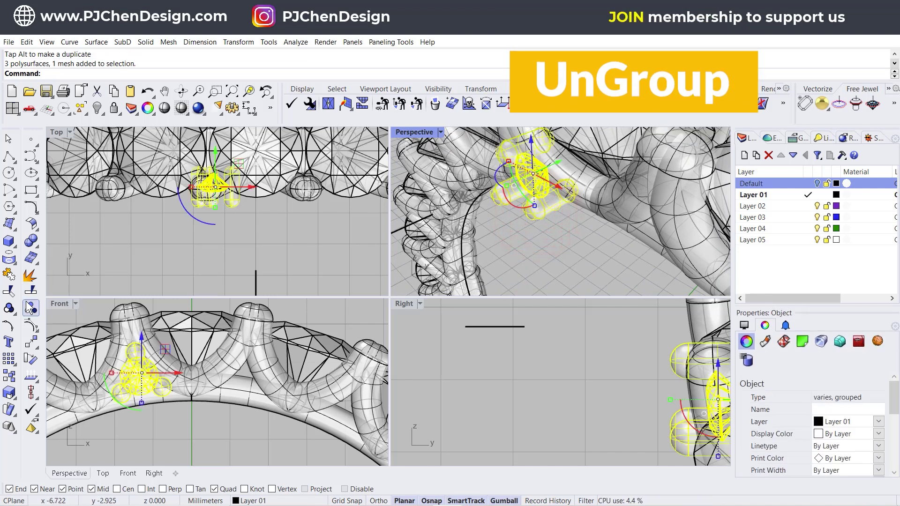
left_click(30, 308)
left_click(539, 238)
left_click(533, 206)
left_click(495, 199, "shift")
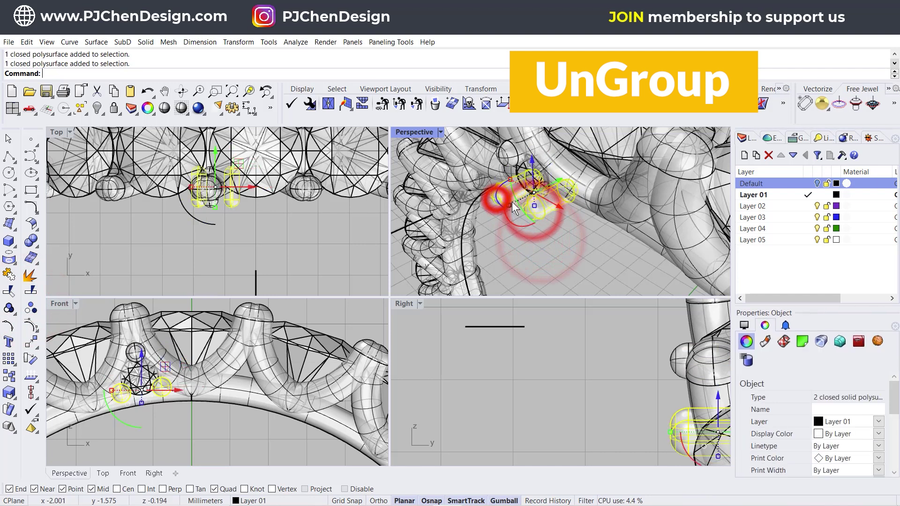
left_click_drag(533, 206, 576, 179)
left_click(560, 235)
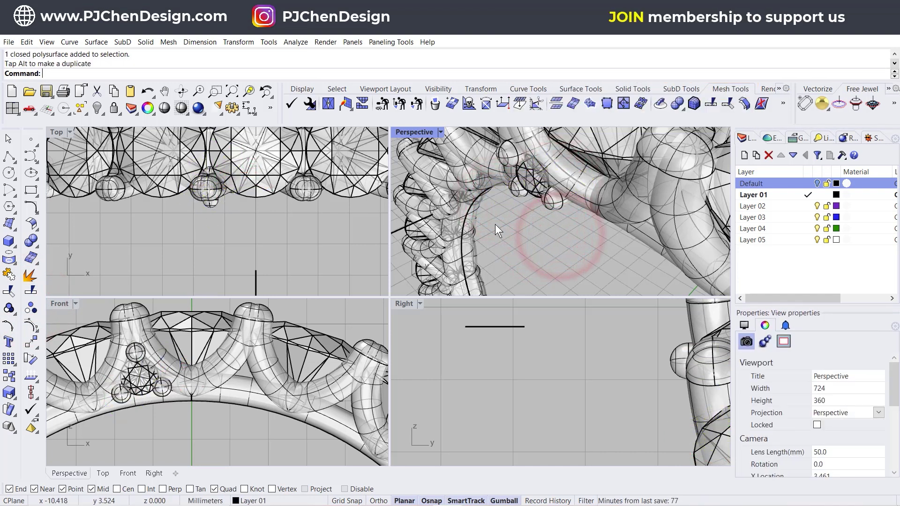
right_click_drag(515, 246, 535, 240)
Step: Group the accent cluster pieces and select the cluster in the Right view
left_click_drag(161, 409, 179, 425)
left_click(9, 308)
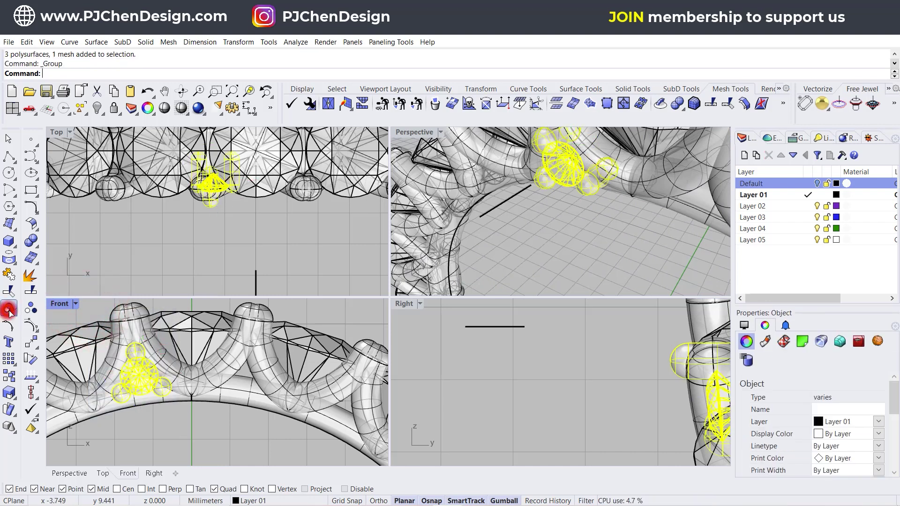
left_click(468, 388)
left_click(530, 348)
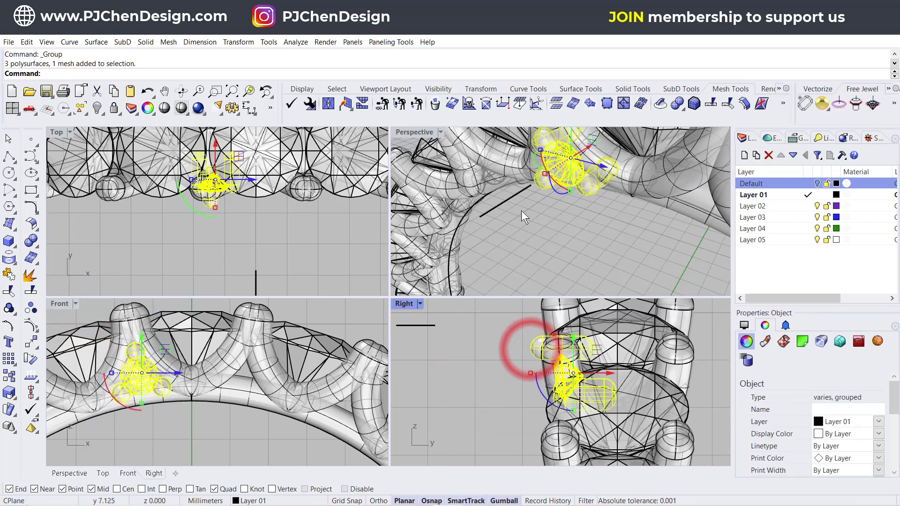
left_click(539, 230)
scroll(595, 171, "up", 3)
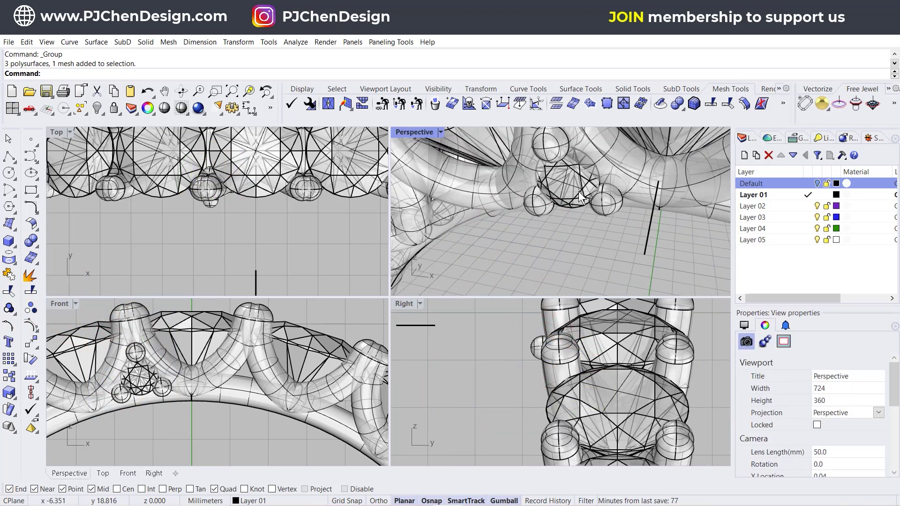
left_click(596, 207)
left_click(605, 373)
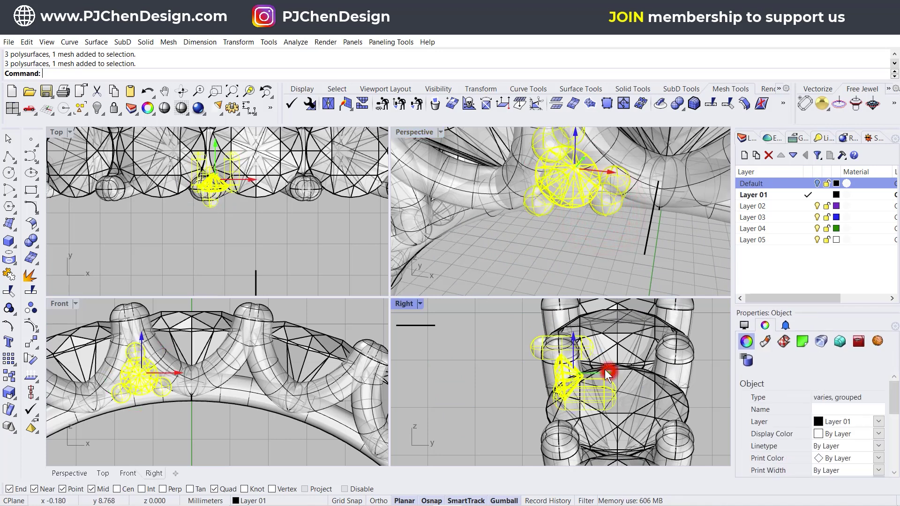
left_click(529, 235)
left_click(527, 349)
Step: Ungroup, shift one capsule prong right in the Right view, and regroup the whole cluster
left_click(31, 308)
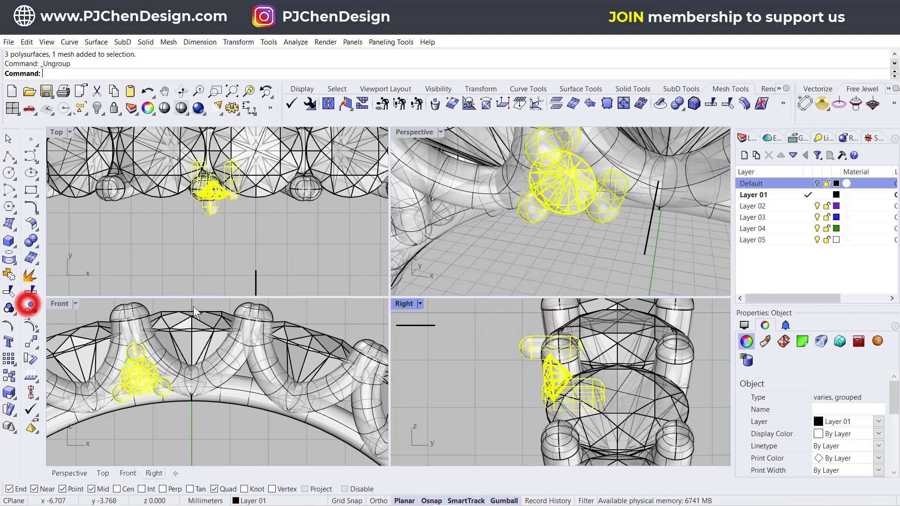
left_click(517, 348)
left_click(526, 342)
left_click_drag(586, 346, 544, 344)
left_click(282, 238)
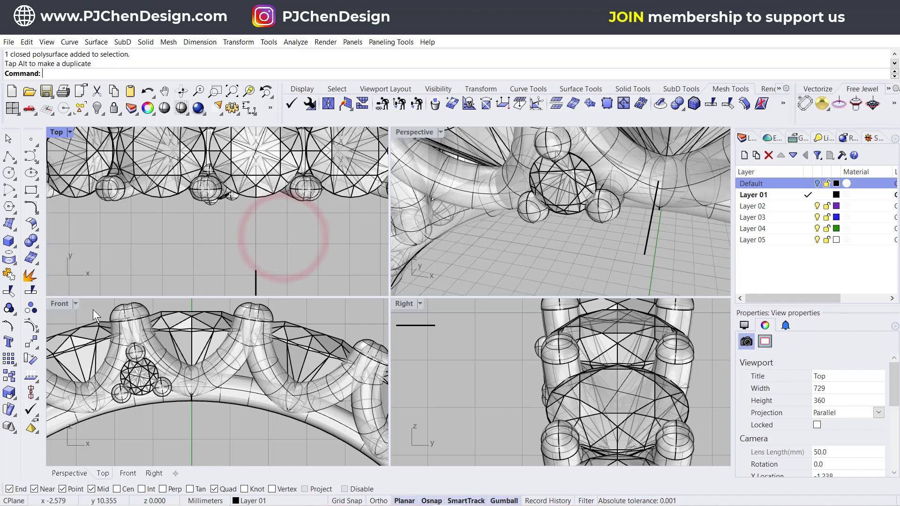
left_click_drag(94, 309, 182, 424)
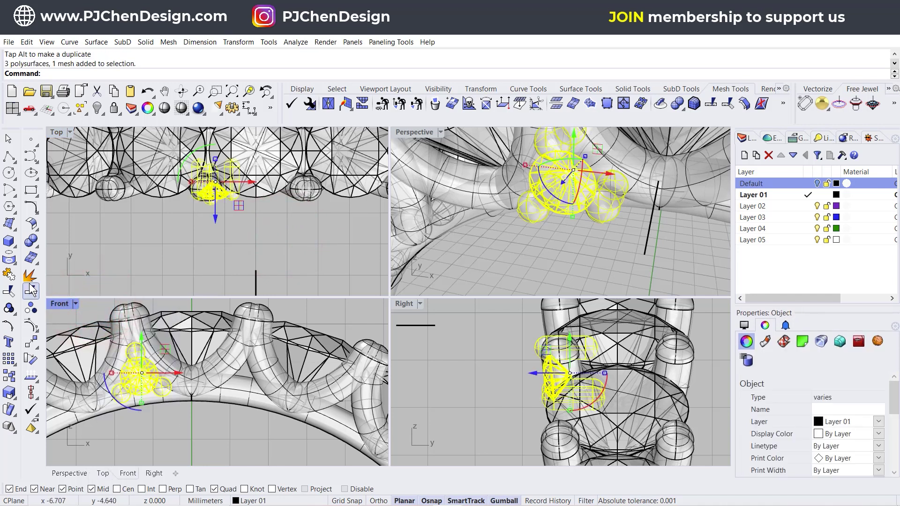
left_click(8, 309)
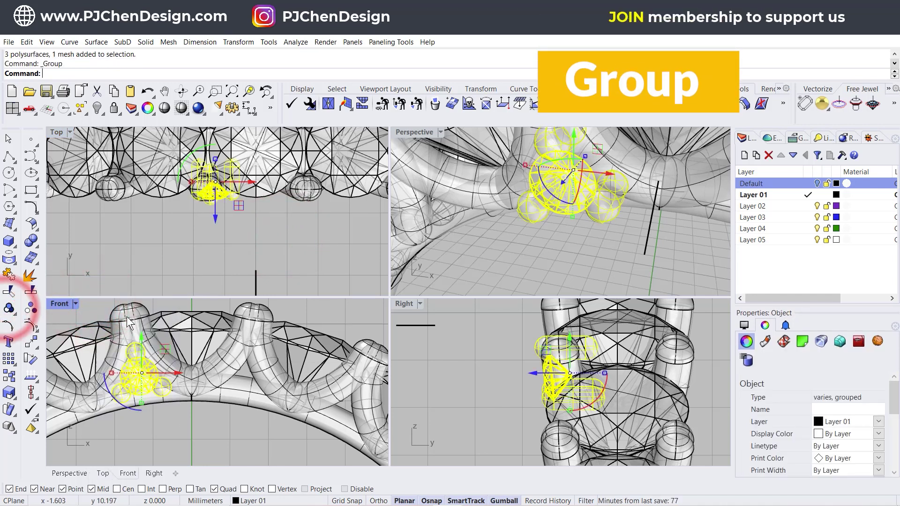
Step: Polar-array the accent cluster 20 times over 360° about origin 0, then restore four viewports
double_click(60, 303)
scroll(328, 319, "down", 5)
right_click_drag(344, 345, 279, 269)
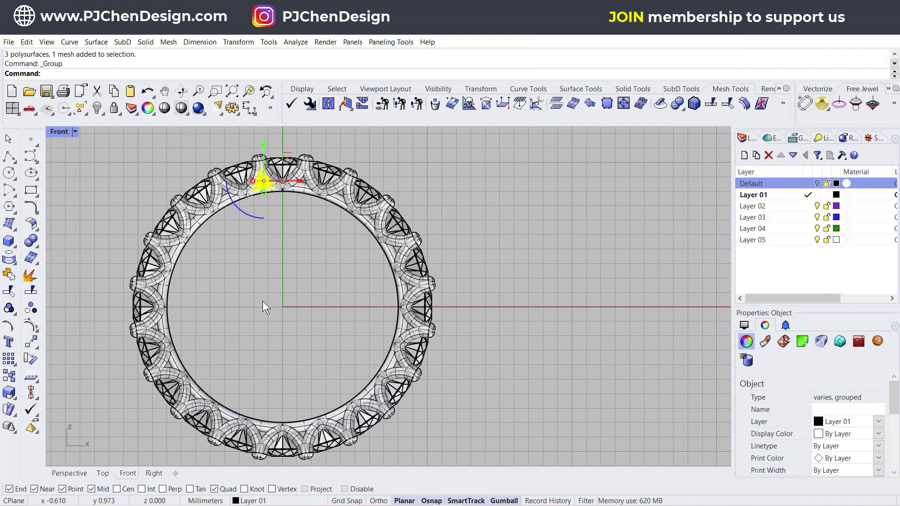
left_click(13, 366)
left_click(43, 363)
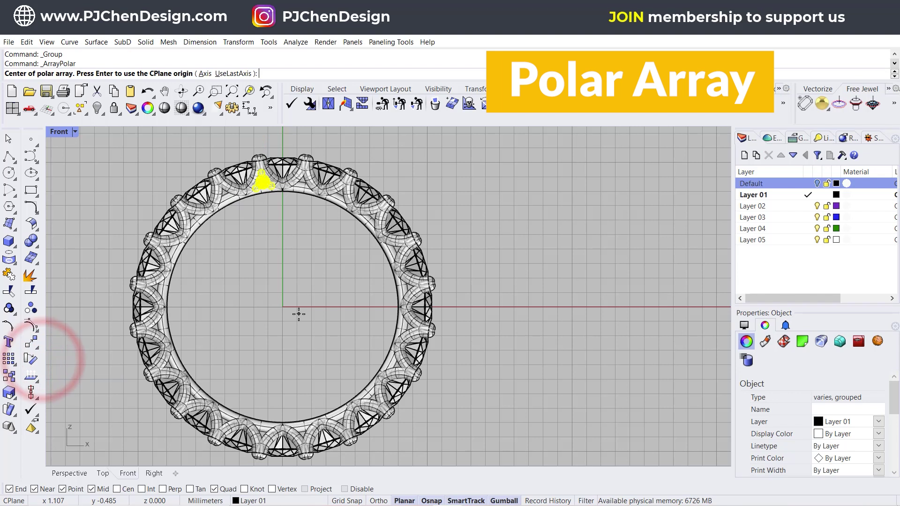
type("0")
key("Return")
key("Return")
key("Return")
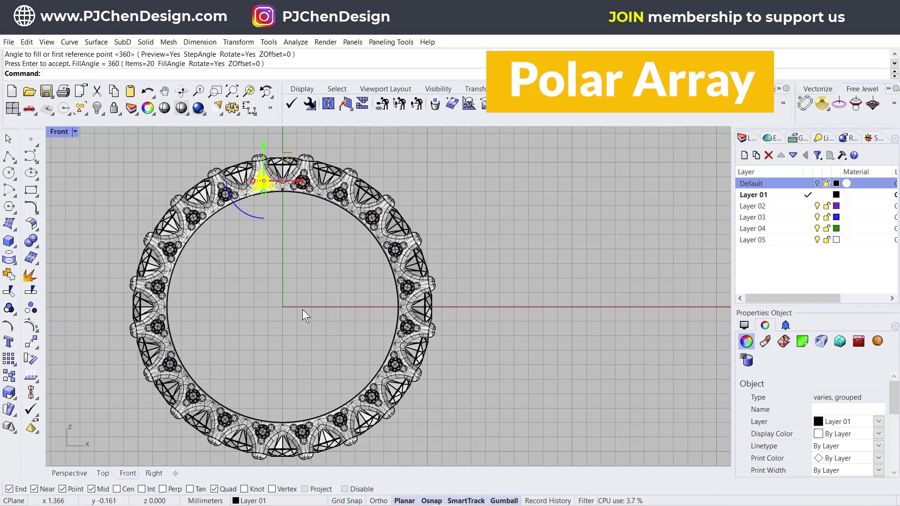
left_click(148, 154)
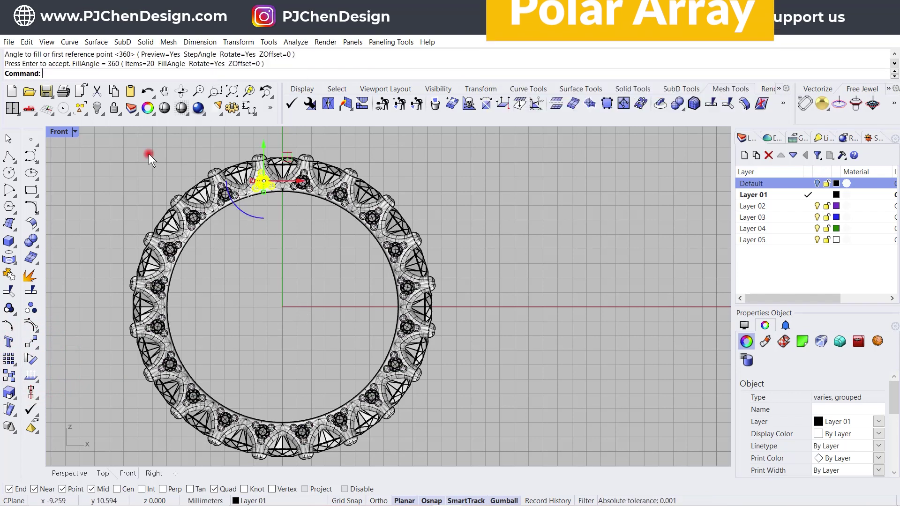
double_click(64, 131)
left_click(68, 133)
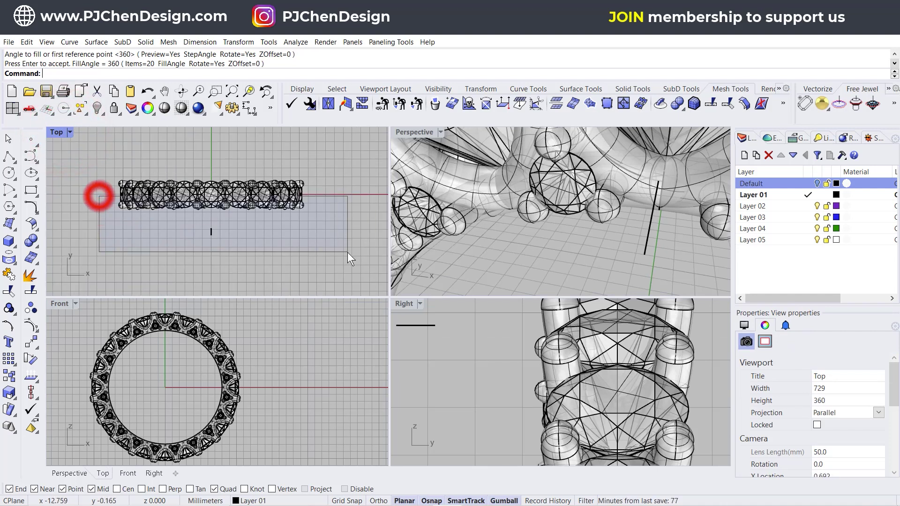
Step: Mirror copies of the stones and accent clusters across the X axis onto the band's opposite side
left_click_drag(210, 232, 211, 233)
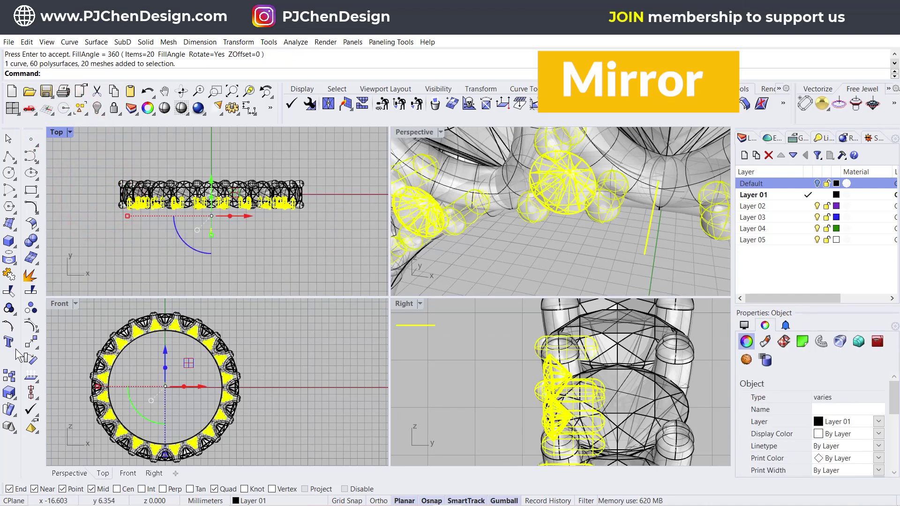
left_click(34, 344)
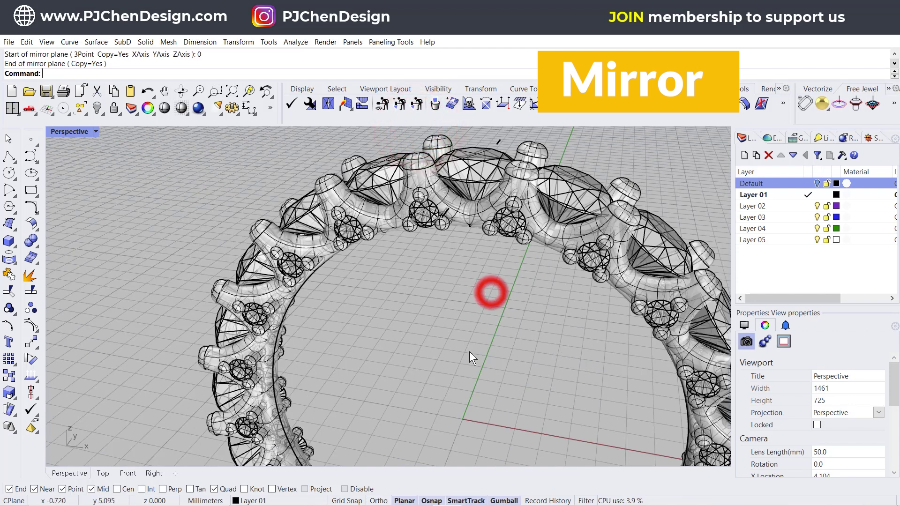
right_click_drag(488, 293, 139, 184)
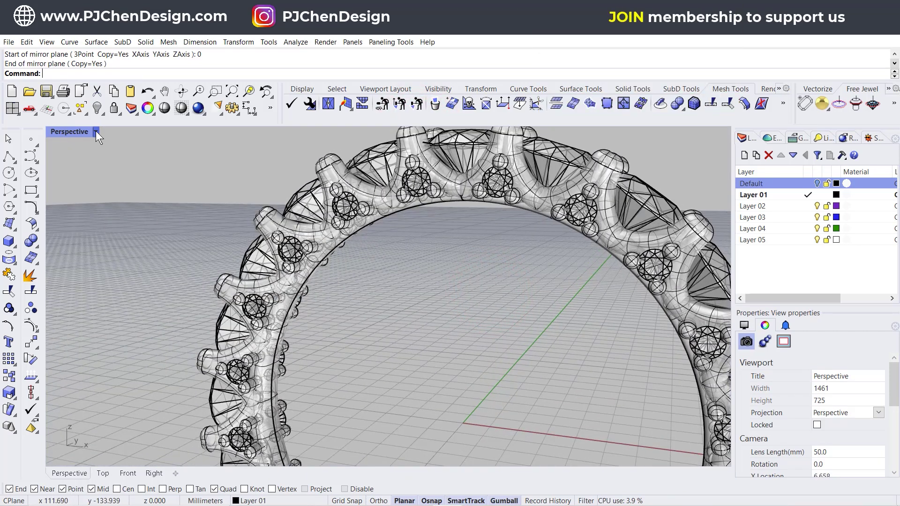
Step: Switch the Perspective view to Rendered display and turn the red-stoned ring toward the camera
left_click(95, 131)
left_click(130, 185)
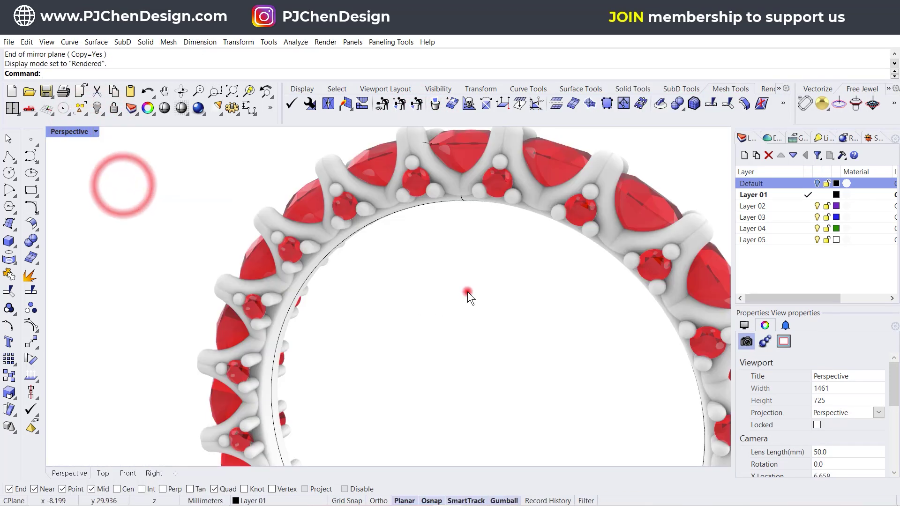
right_click_drag(467, 291, 418, 238, "ctrl")
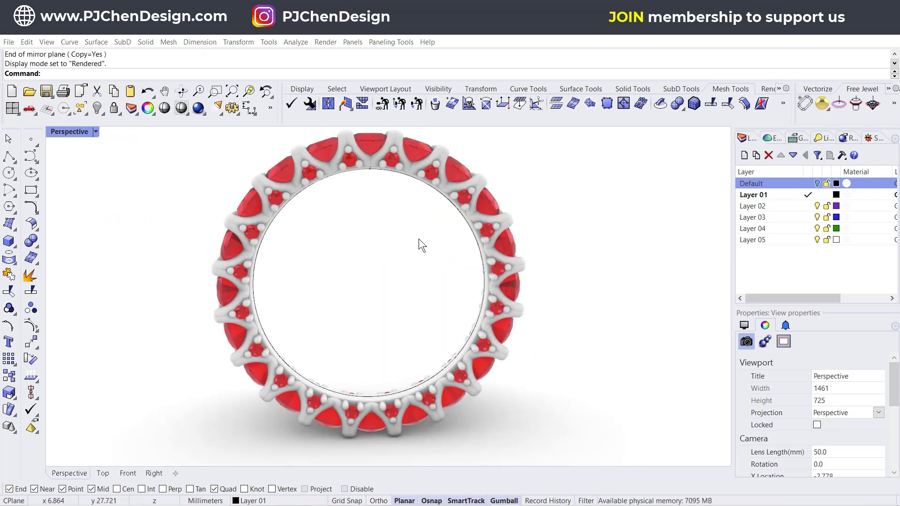